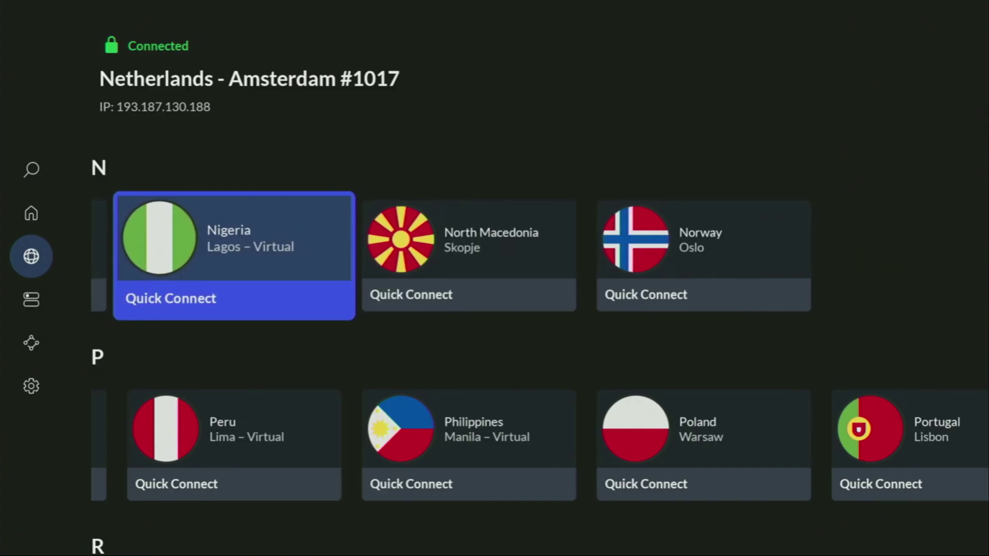
- Scroll down the VPN country list while connected to Netherlands - Amsterdam #1017
key("Down")
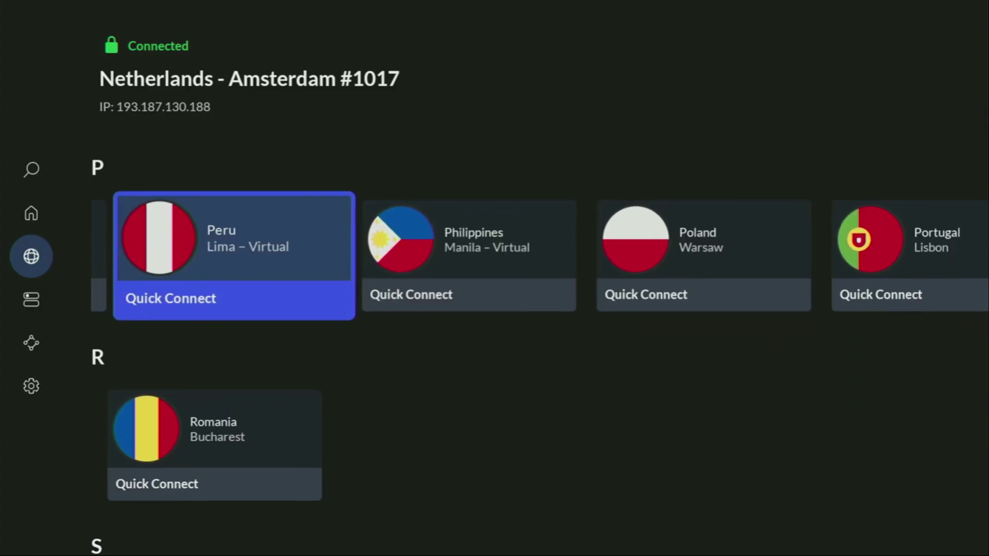
- Go to the Fire TV home screen, launch Downloader, and focus its Home page URL field
key("Home")
key("Right")
key("Right")
key("Right")
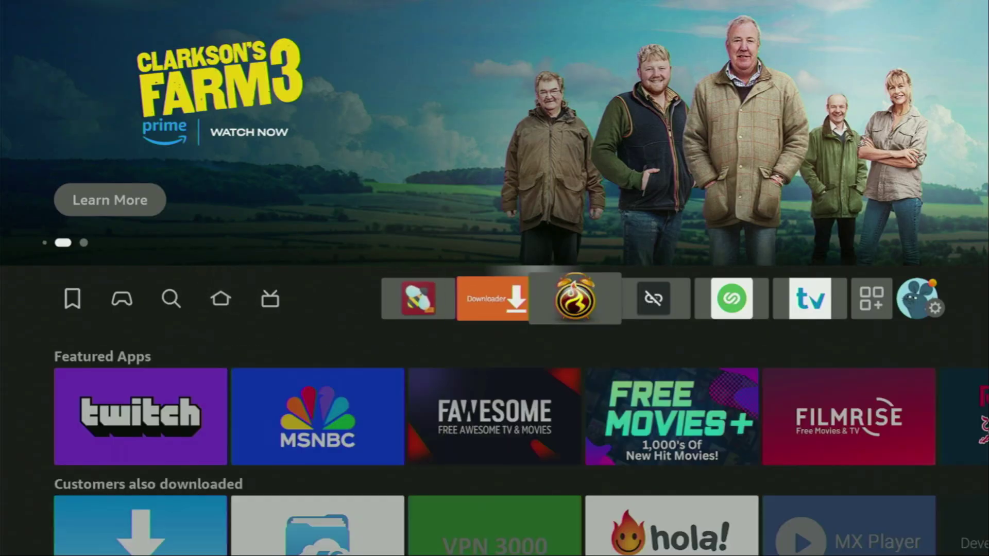
key("Return")
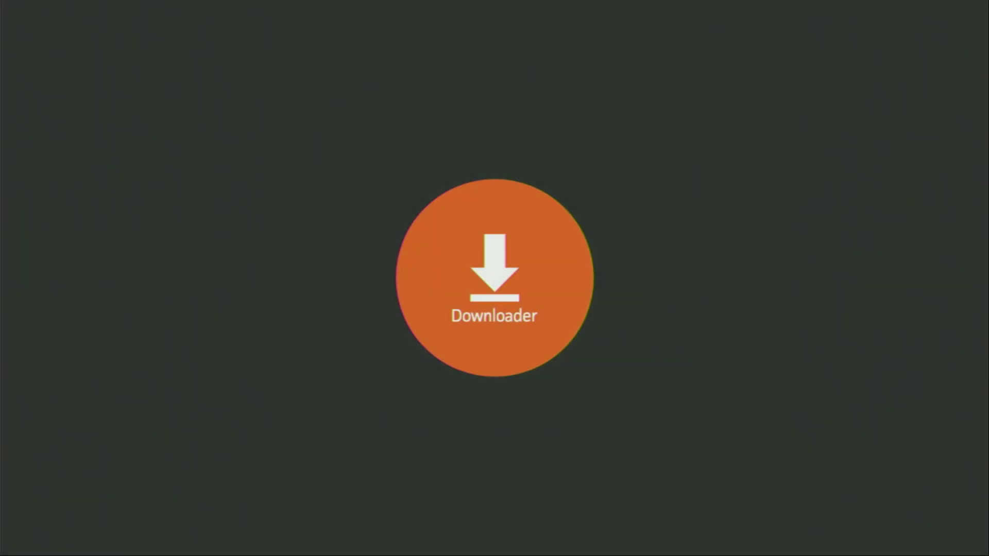
key("Left")
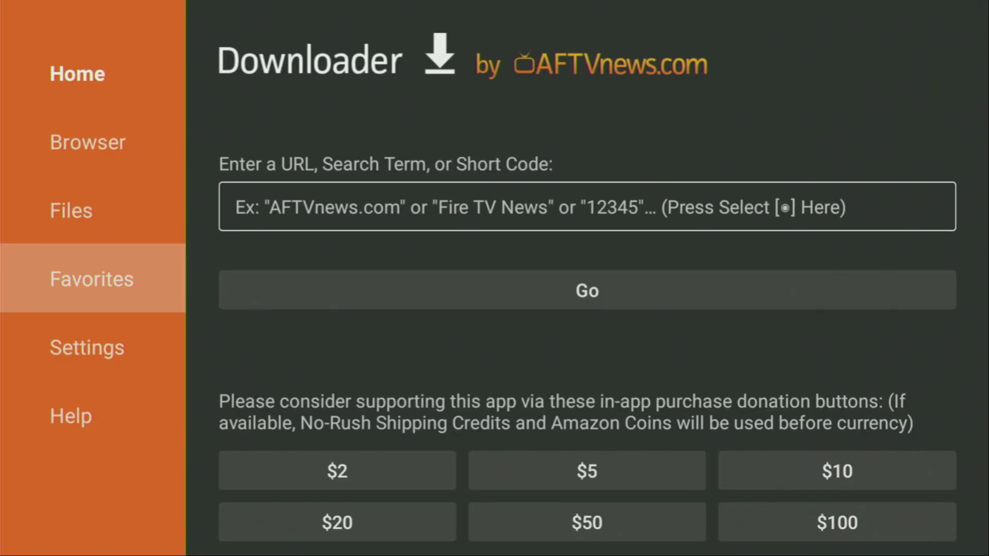
key("Up")
key("Up")
key("Up")
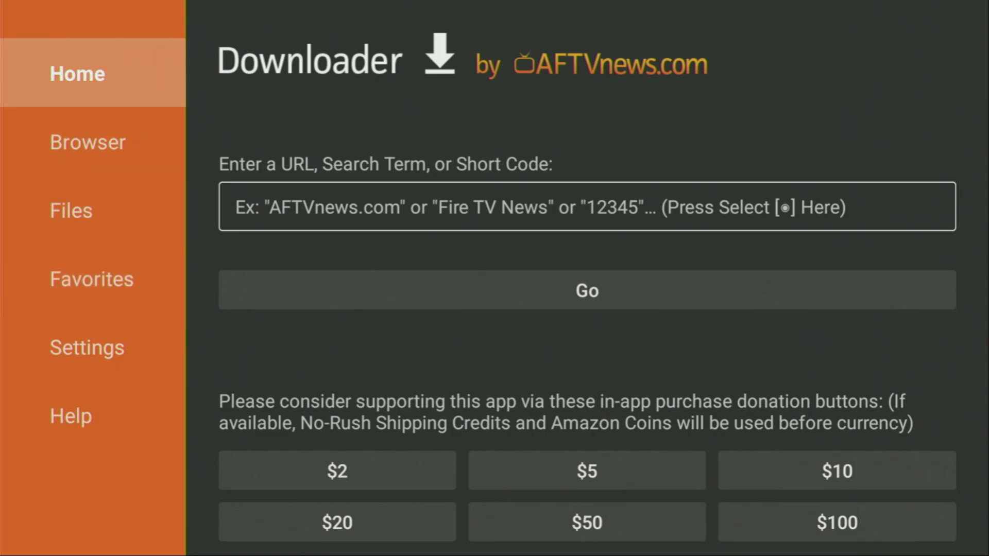
key("Down")
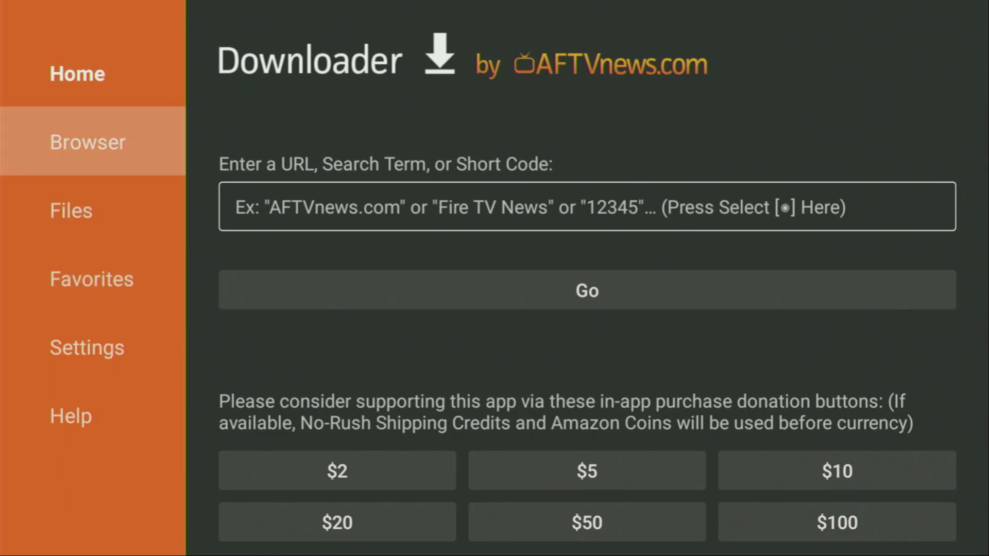
key("Up")
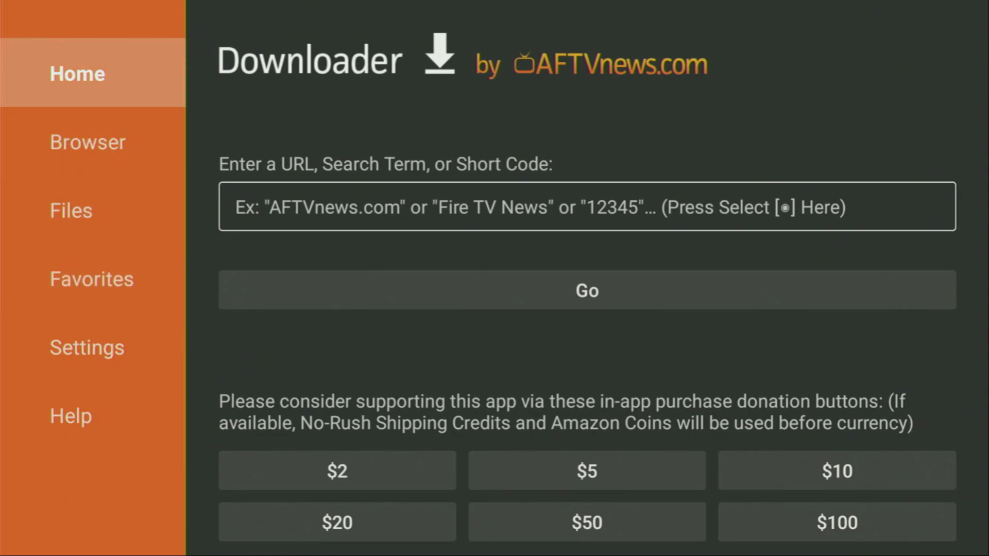
key("Right")
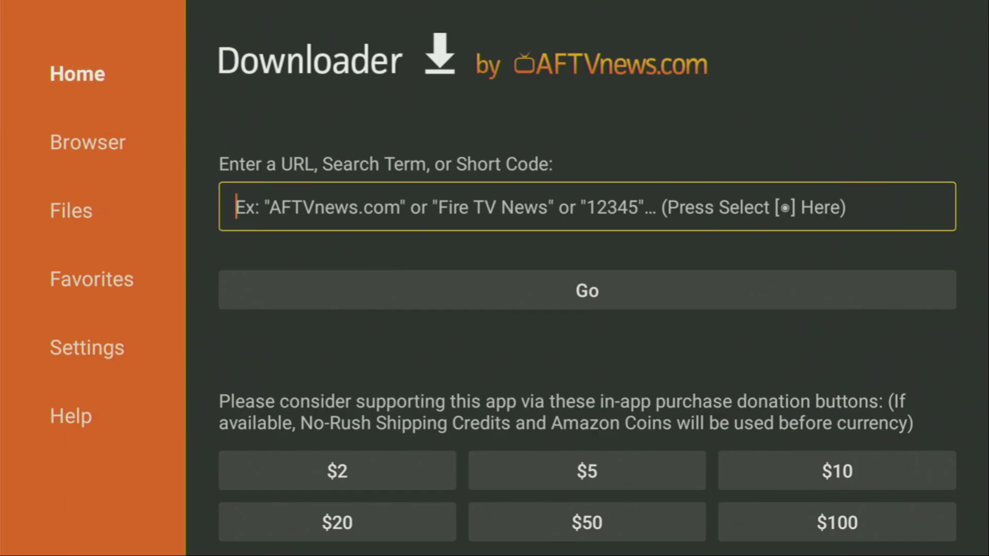
- Type iptvextreme.eu into the URL field with the on-screen keyboard
key("Return")
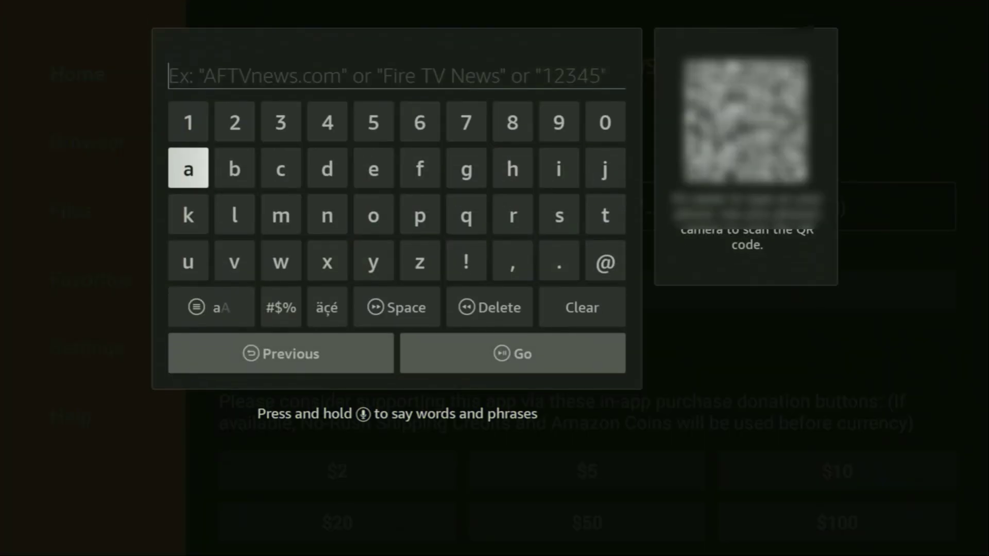
key("Right")
key("Right")
key("Right")
key("Right")
key("Right")
key("Right")
key("Right")
key("Right")
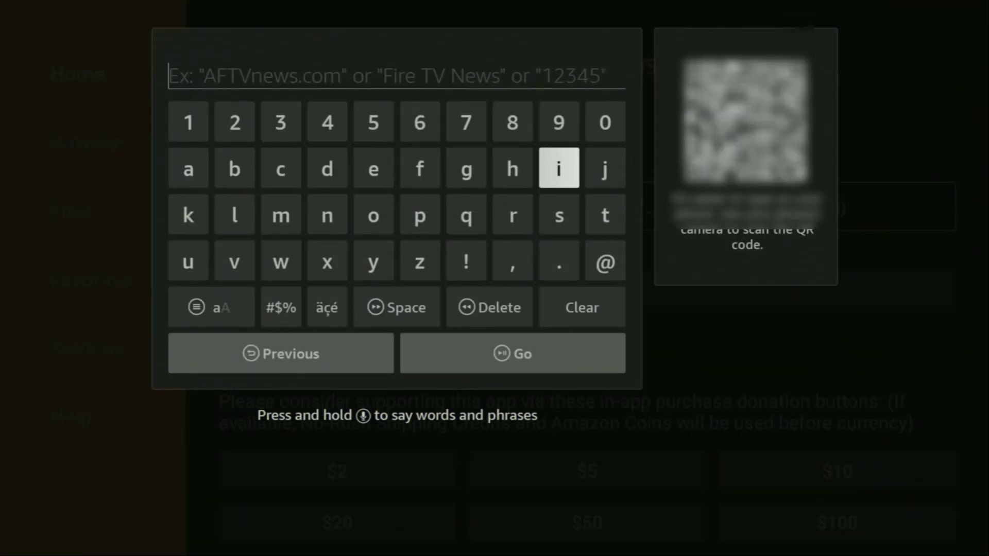
key("Return")
key("Down")
key("Left")
key("Left")
key("Left")
key("Return")
key("Right")
key("Right")
key("Right")
key("Right")
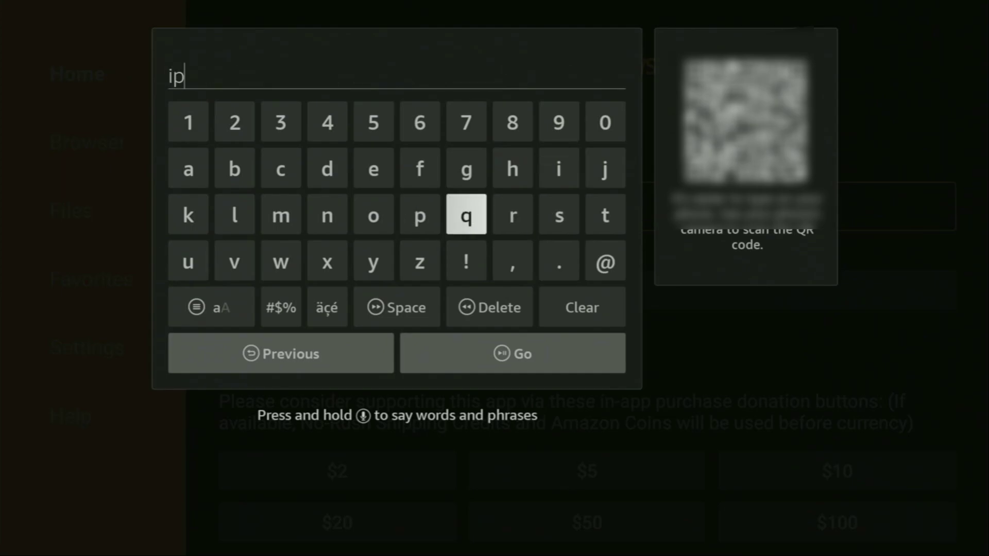
key("Return")
key("Down")
key("Right")
key("Right")
key("Return")
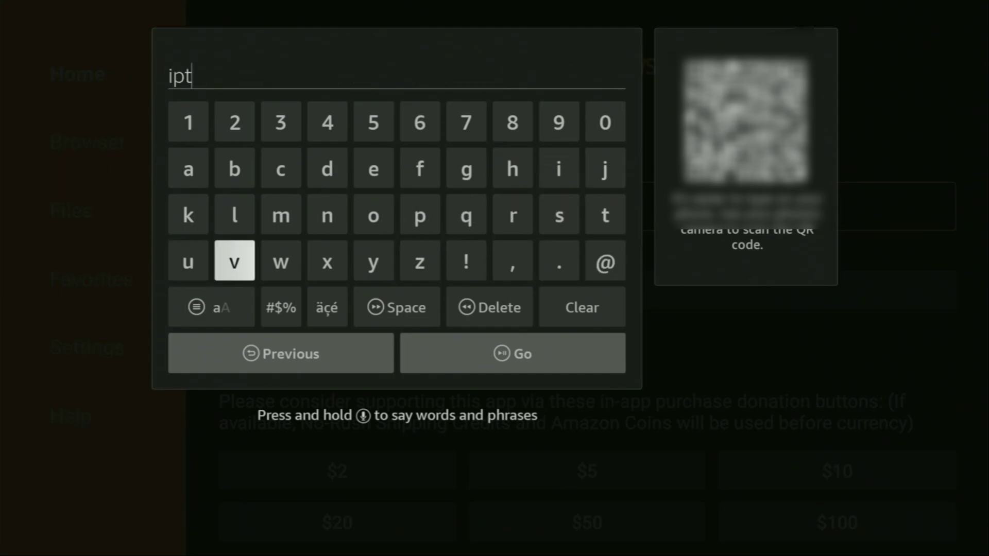
key("Up")
key("Up")
key("Right")
key("Right")
key("Right")
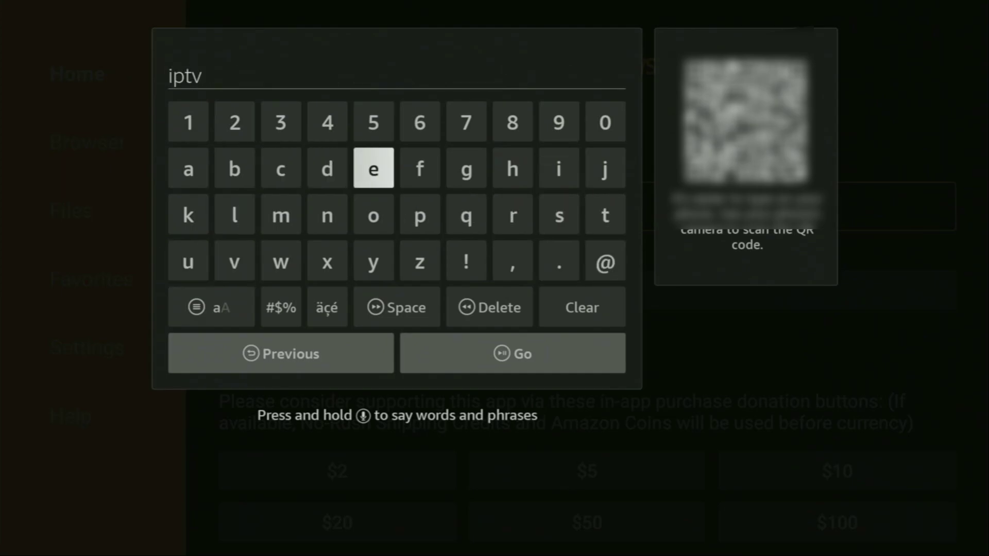
key("Return")
key("Down")
key("Down")
key("Left")
key("Return")
key("Up")
key("Right")
key("Right")
key("Right")
key("Right")
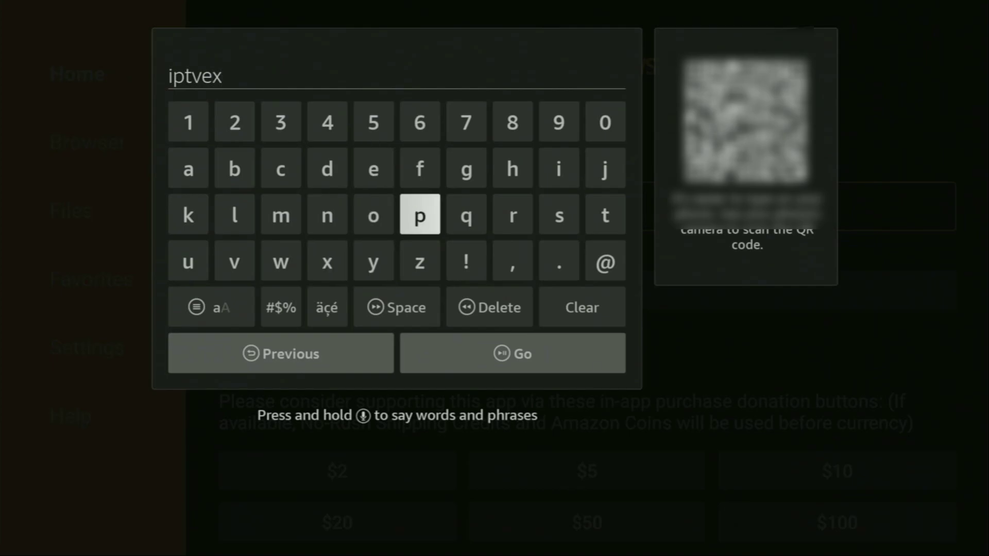
key("Right")
key("Return")
key("Left")
key("Left")
key("Return")
key("Up")
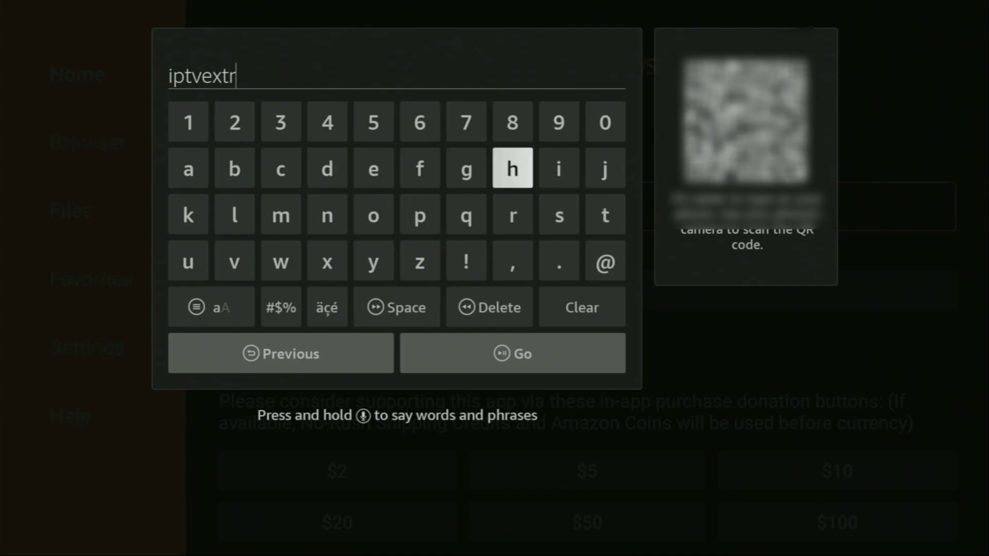
key("Left")
key("Left")
key("Left")
key("Return")
key("Down")
key("Left")
key("Left")
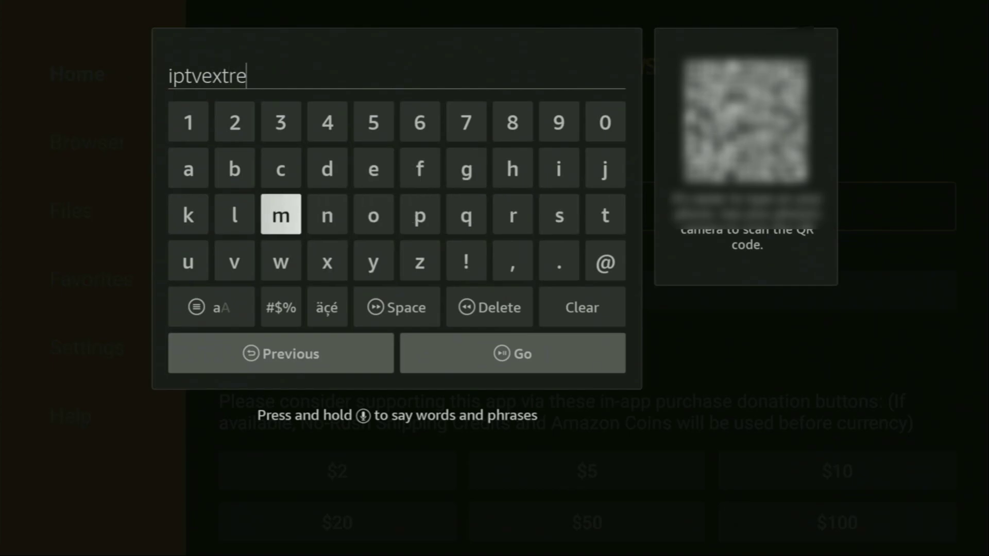
key("Return")
key("Up")
key("Right")
key("Return")
key("Down")
key("Down")
key("Right")
key("Right")
key("Right")
key("Right")
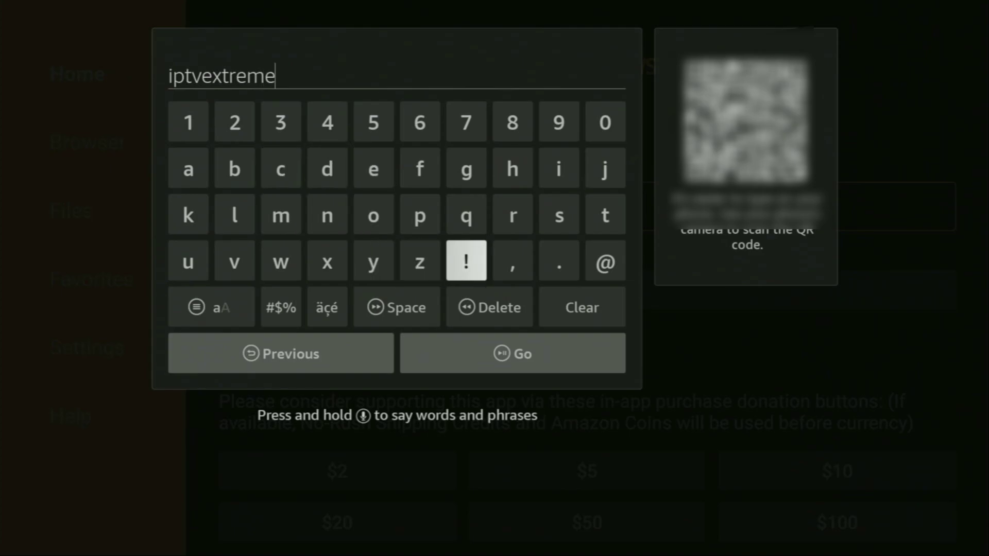
key("Return")
key("Up")
key("Up")
key("Left")
key("Left")
key("Left")
key("Left")
key("Return")
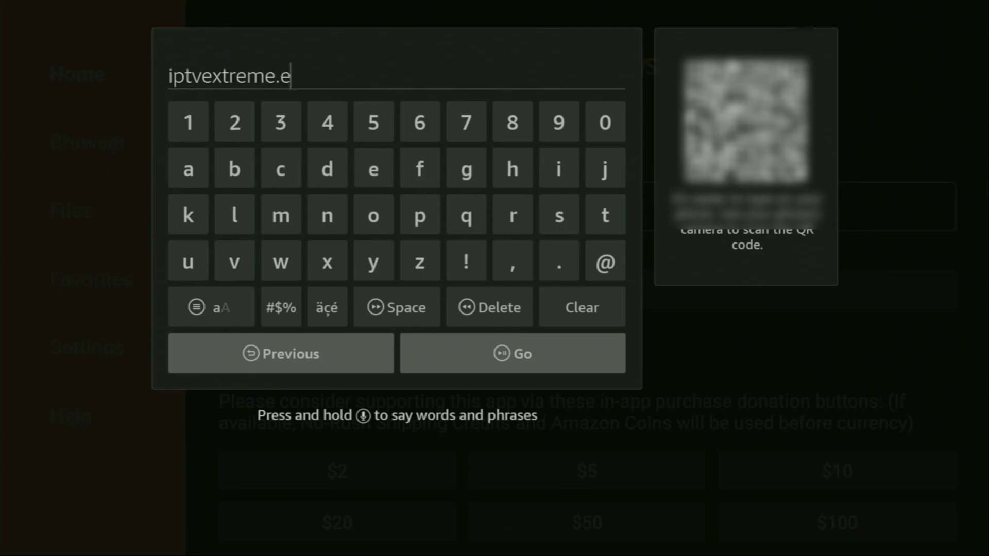
key("Down")
key("Left")
key("Left")
key("Left")
key("Left")
key("Down")
key("Return")
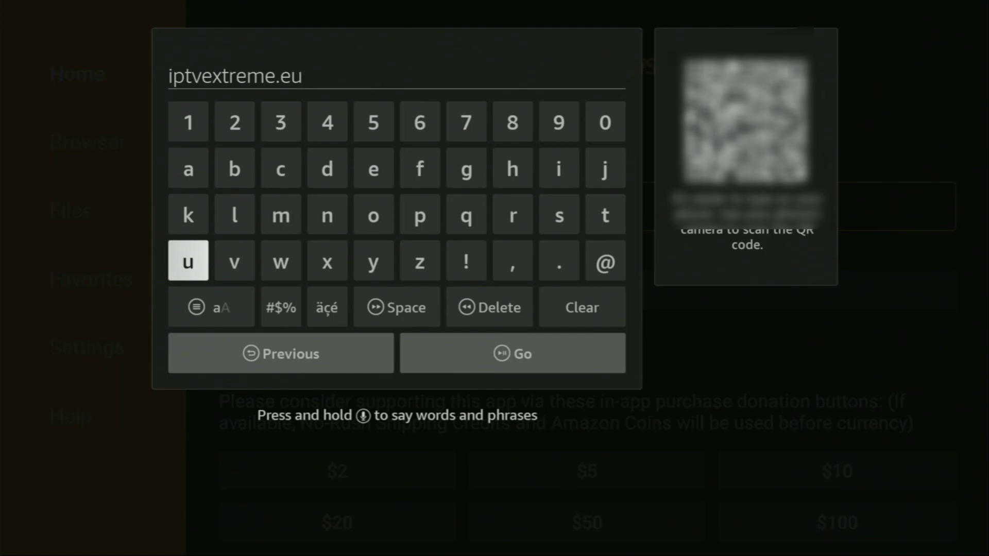
- Submit the address with Go to load the IPTV Extreme site
key("Down")
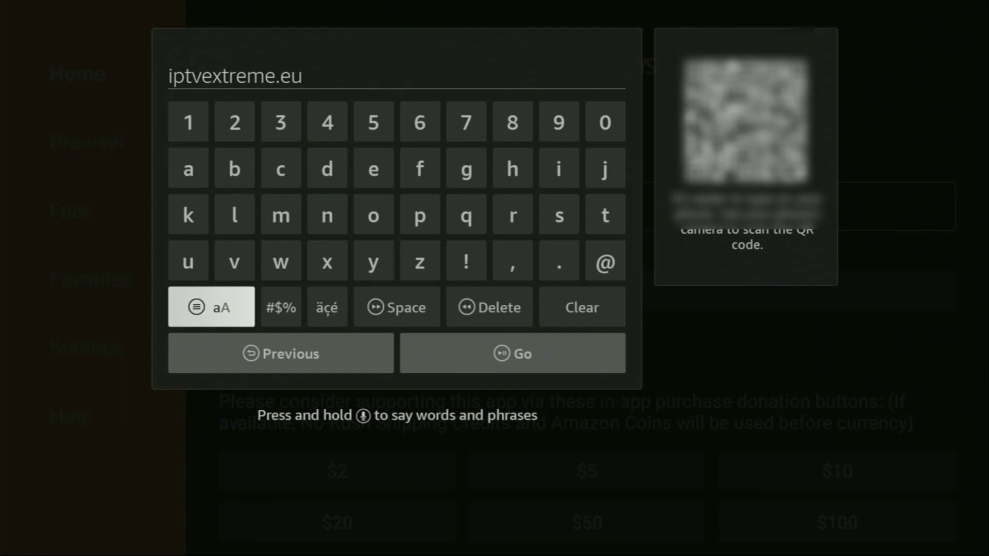
key("Down")
key("Right")
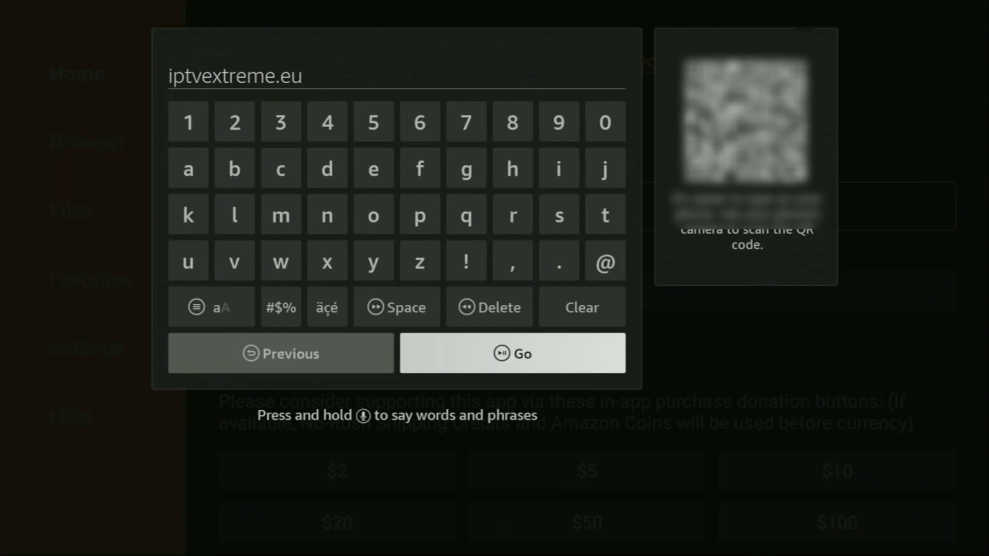
key("Return")
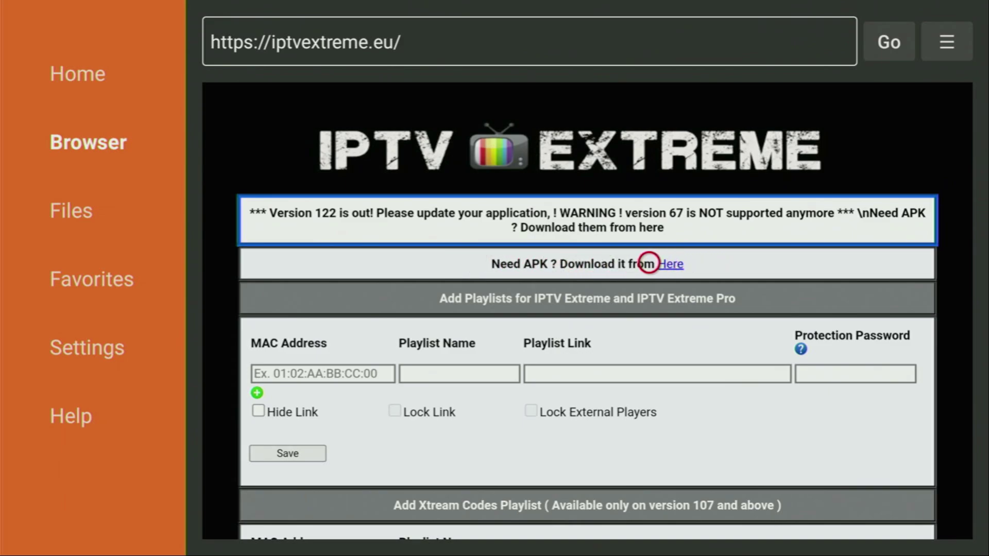
- Follow the 'Here' APK link to the /public/releases/ directory listing
left_click(684, 263)
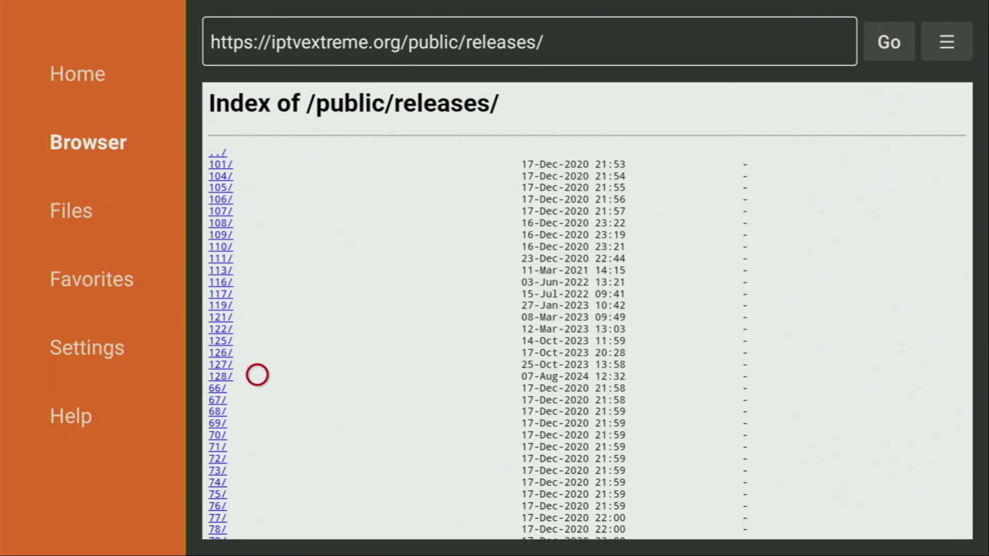
- Zoom the releases listing in three times so the folders up to 128/ are readable
key("Menu")
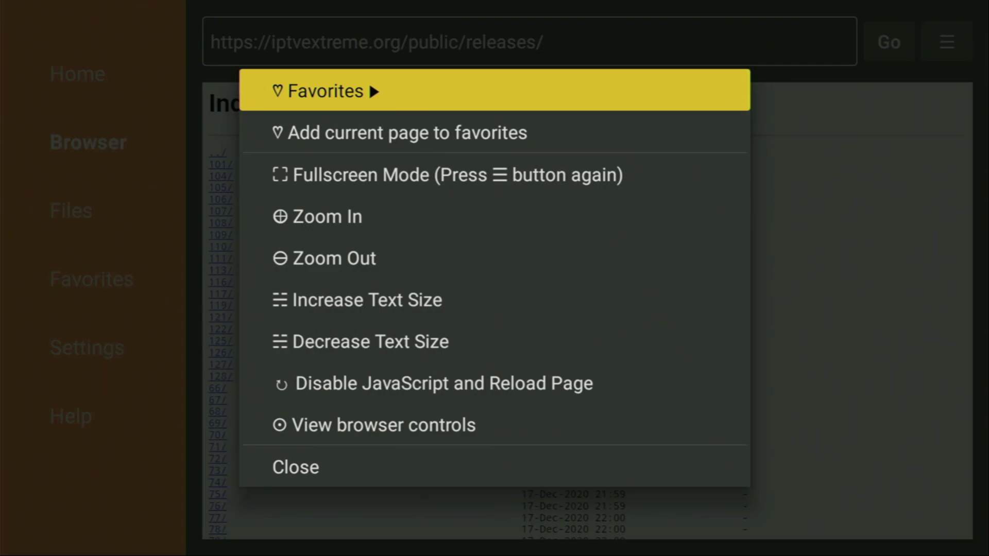
key("Down")
key("Down")
key("Down")
key("Return")
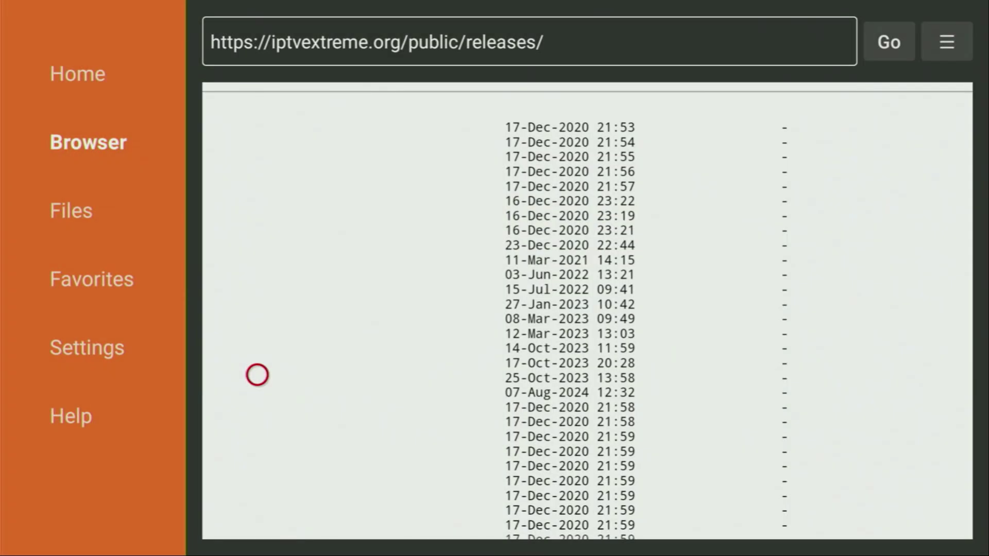
key("Menu")
key("Down")
key("Down")
key("Down")
key("Return")
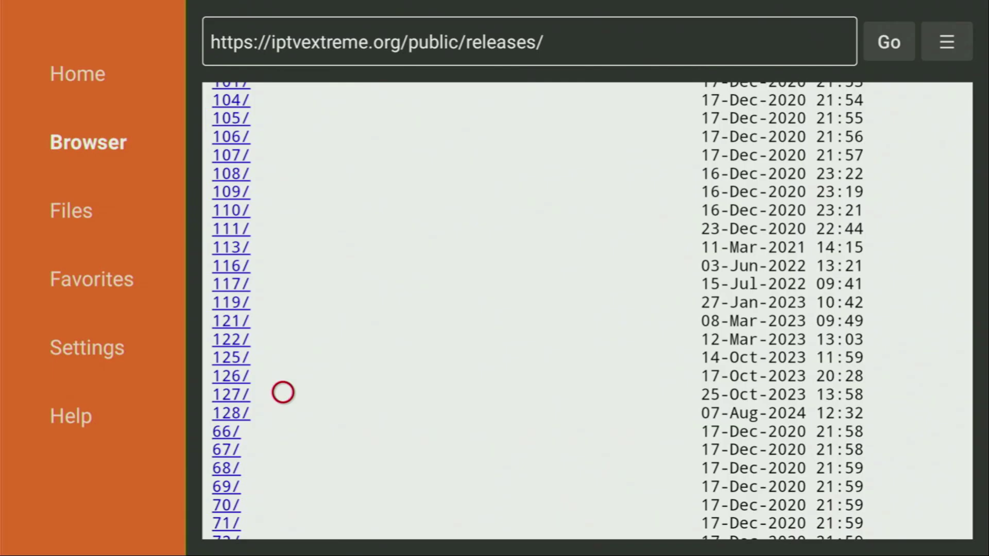
key("Menu")
key("Down")
key("Down")
key("Down")
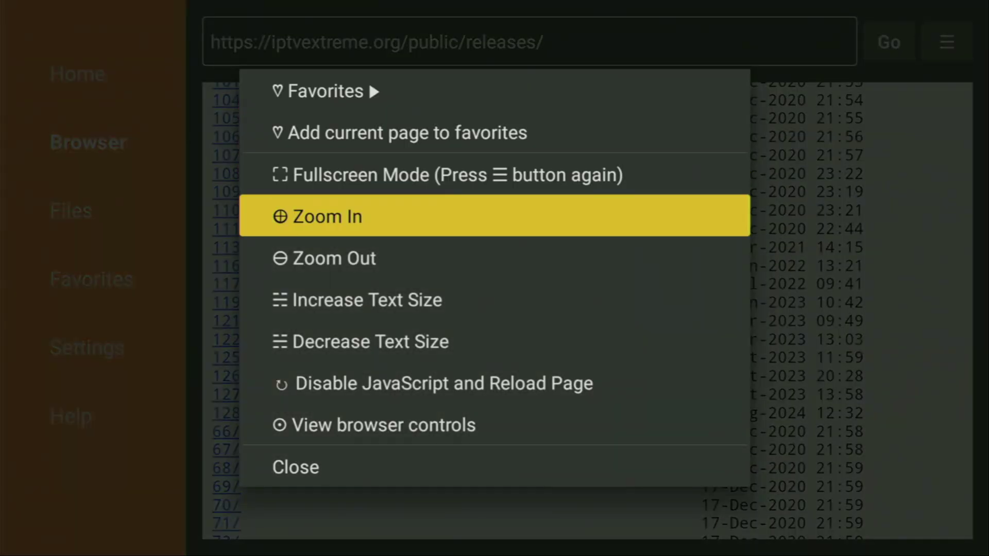
key("Return")
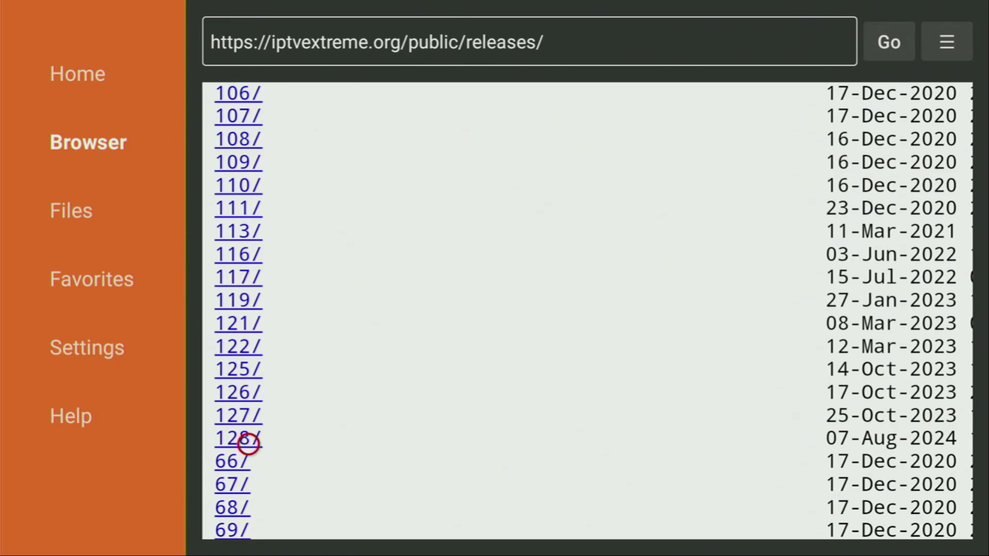
- Open the 128/ release folder, zoom in twice, and scroll up to its Free/ and Pro/ subfolders
left_click(248, 441)
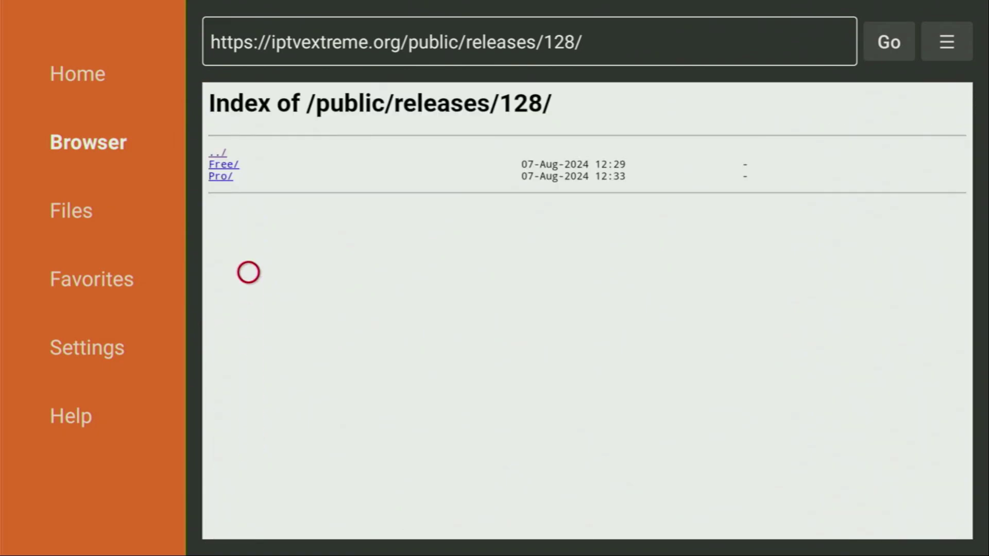
key("Menu")
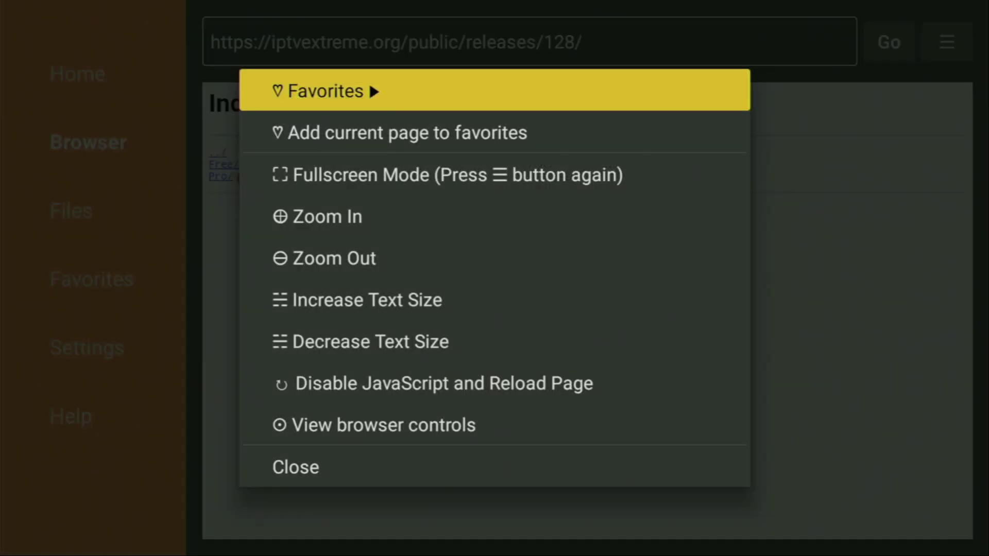
key("Down")
key("Down")
key("Down")
key("Return")
key("Menu")
key("Down")
key("Down")
key("Down")
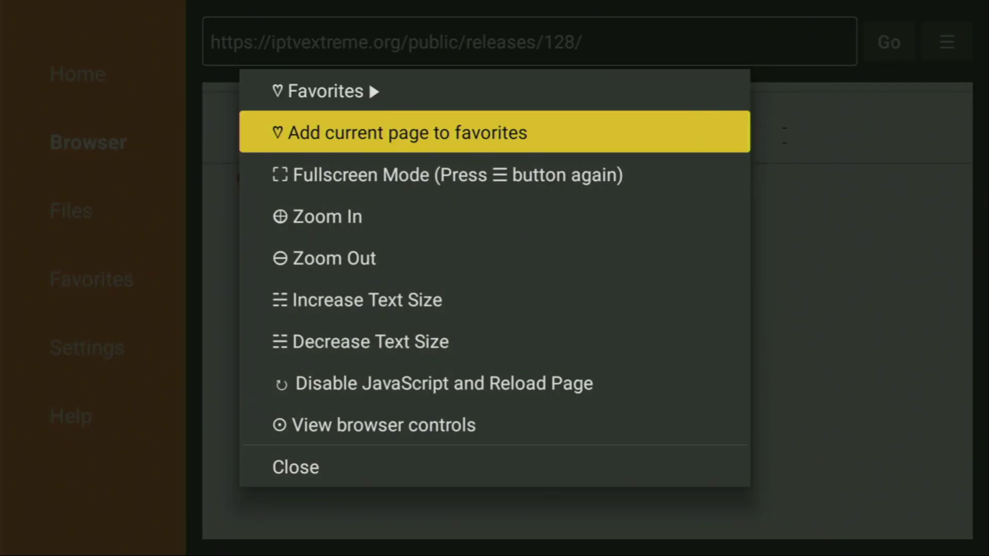
key("Return")
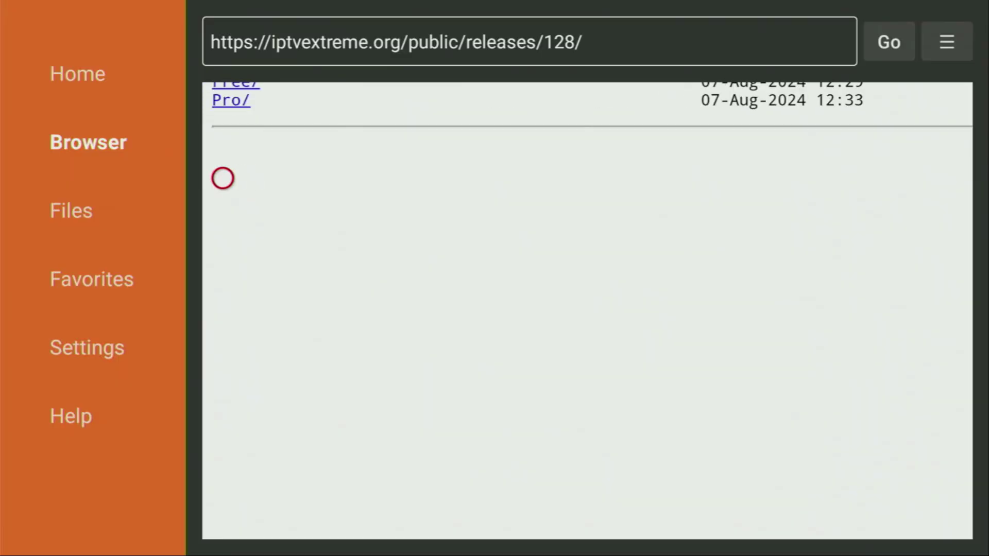
scroll(221, 99, "up", 3)
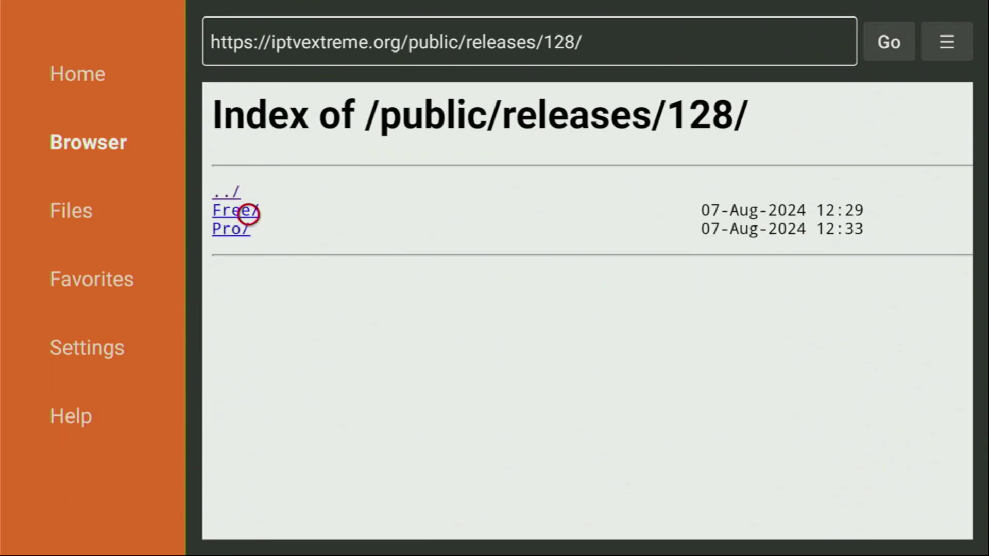
- Open the Free folder and zoom its five-APK list in three times
left_click(248, 213)
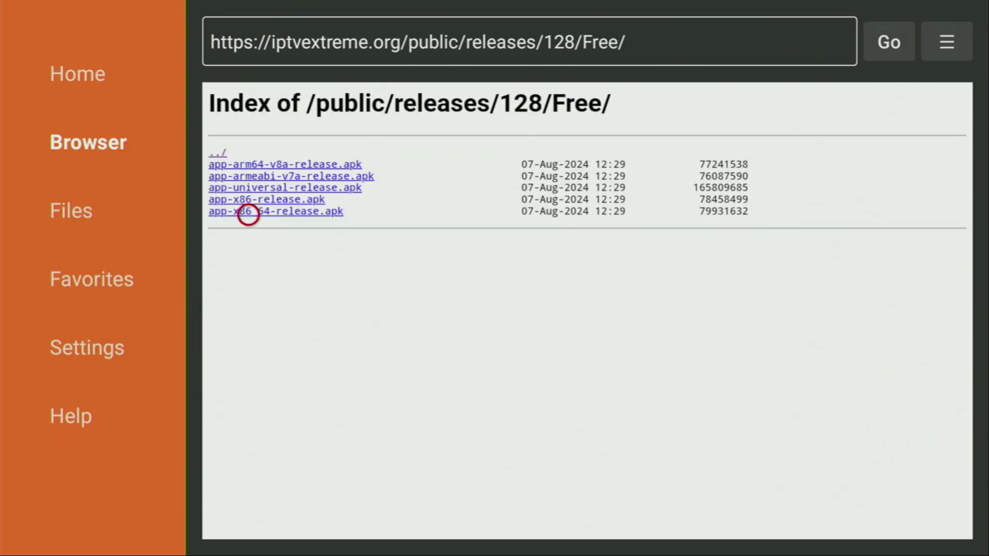
key("Menu")
key("Down")
key("Down")
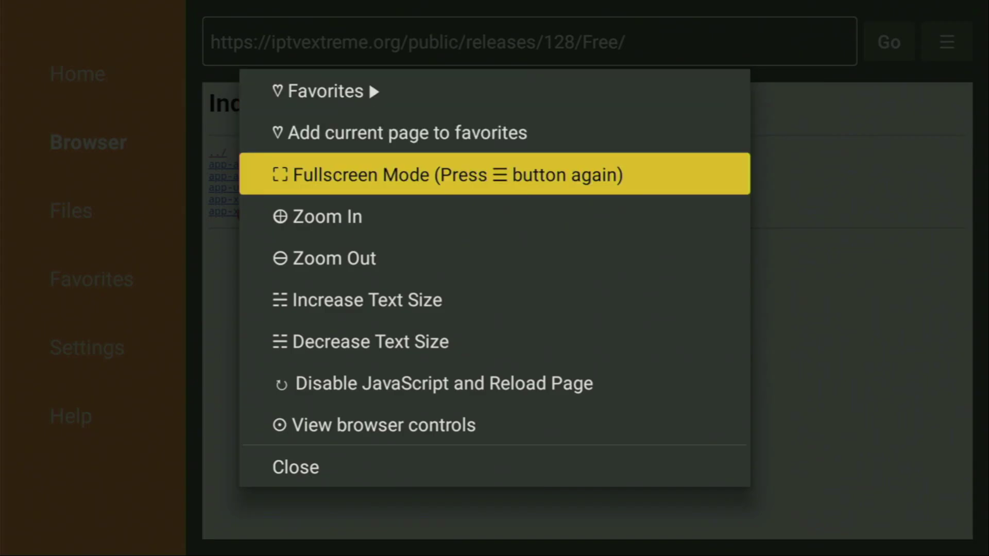
key("Down")
key("Return")
key("Menu")
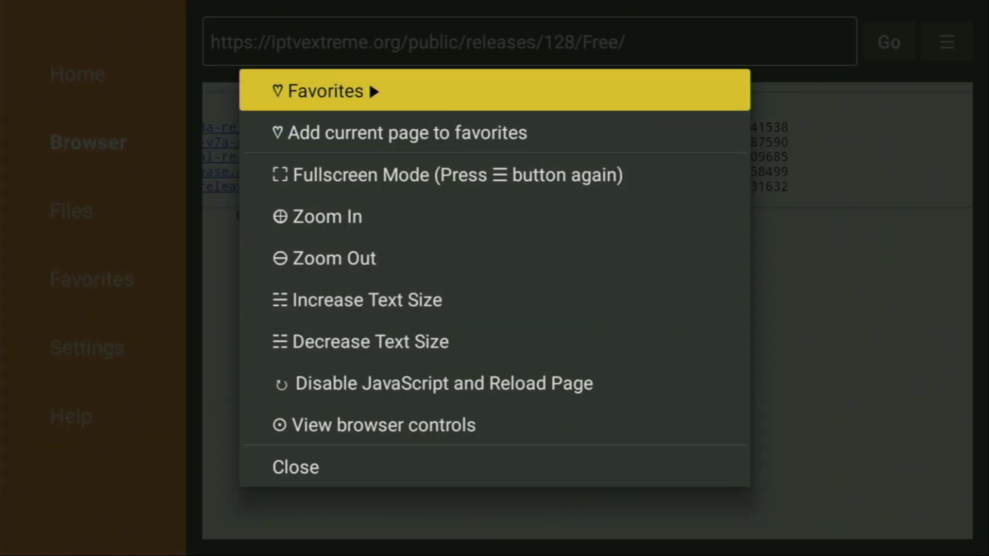
key("Down")
key("Down")
key("Down")
key("Return")
key("Left")
key("Left")
key("Up")
key("Up")
key("Up")
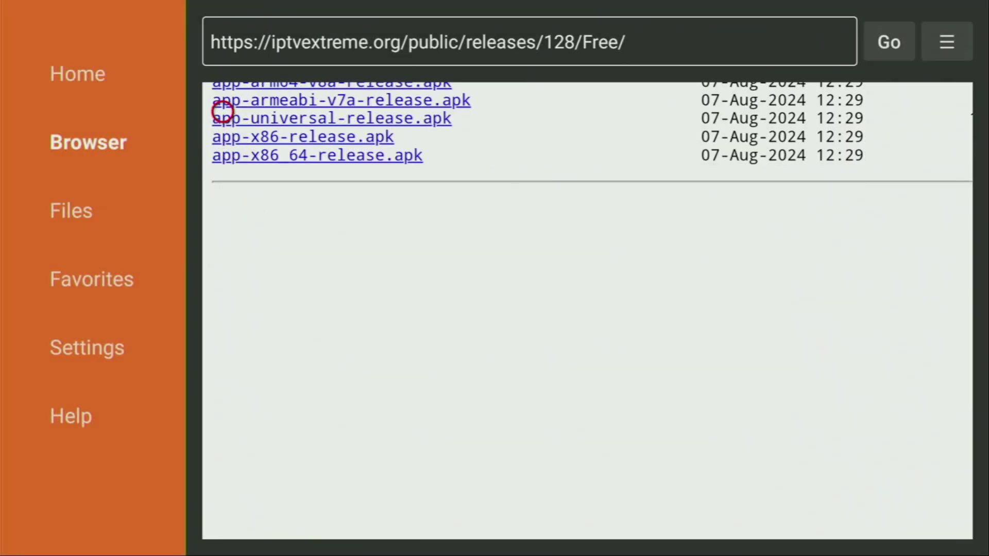
key("Down")
key("Menu")
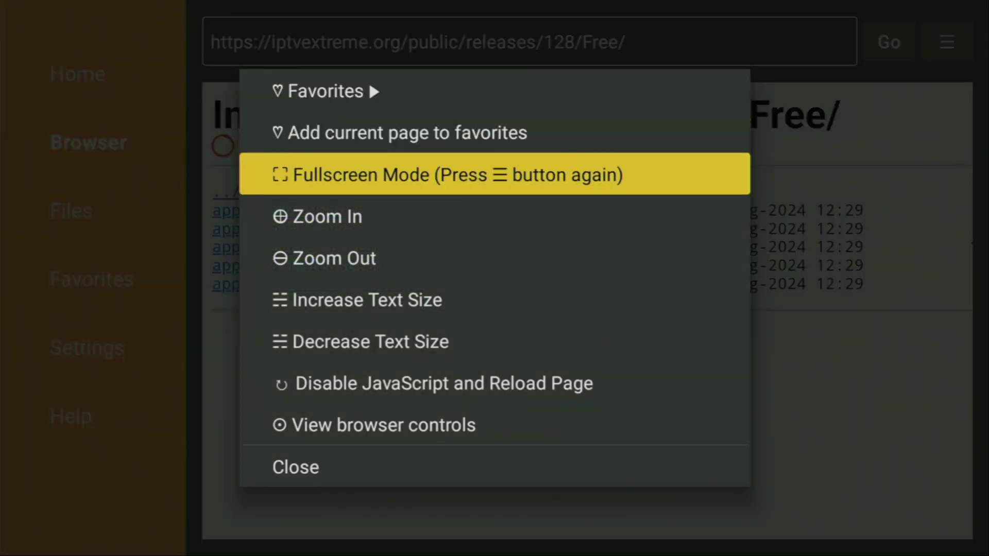
key("Down")
key("Return")
key("Left")
- Move the selection onto app-armeabi-v7a-release.apk in the Free folder list
key("Right")
key("Right")
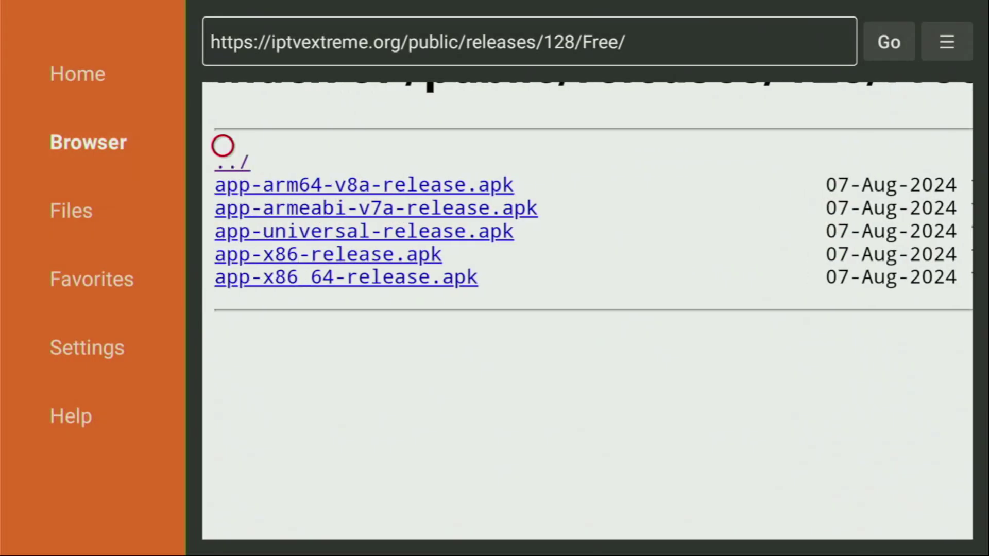
key("Down")
key("Down")
key("Down")
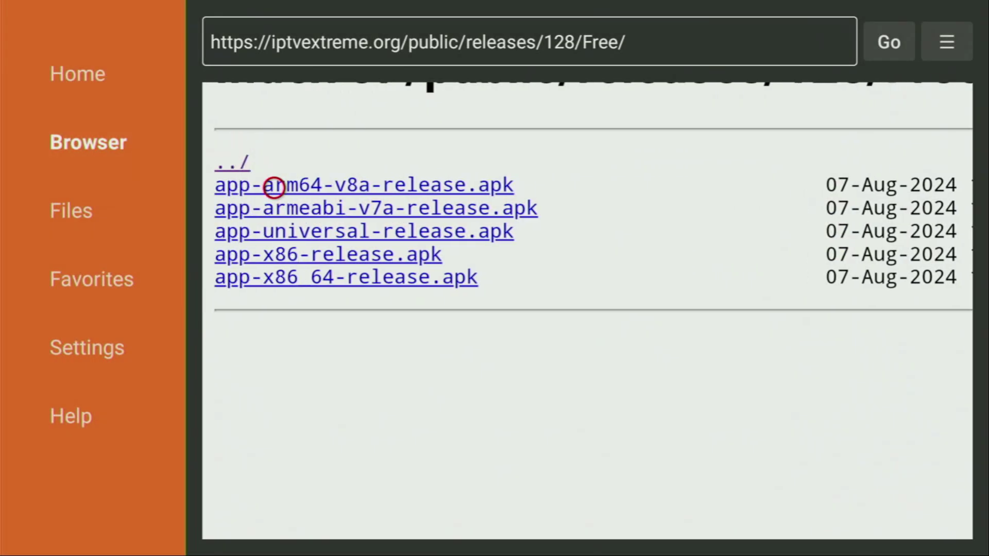
key("Down")
key("Up")
key("Down")
key("Right")
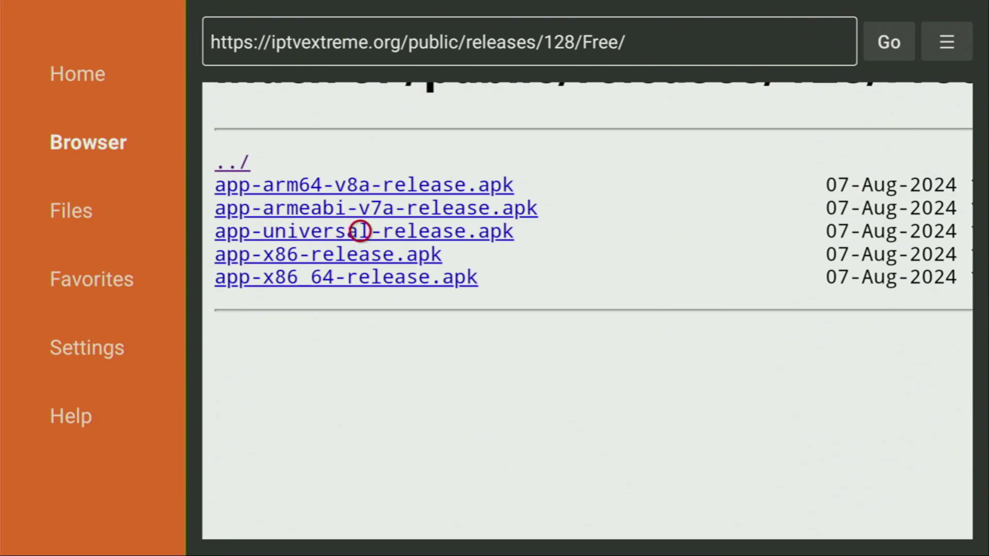
key("Up")
key("Left")
key("Left")
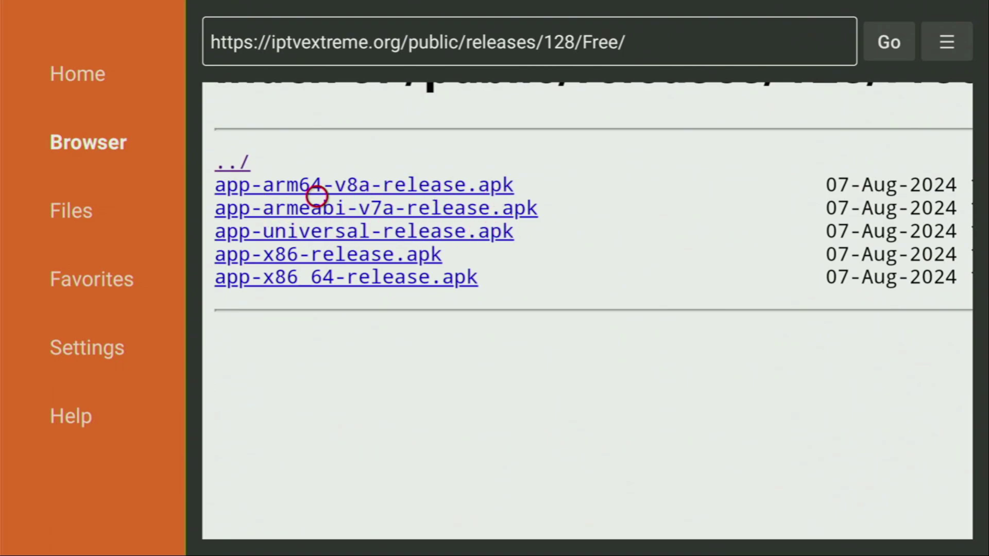
key("Right")
key("Left")
key("Right")
key("Right")
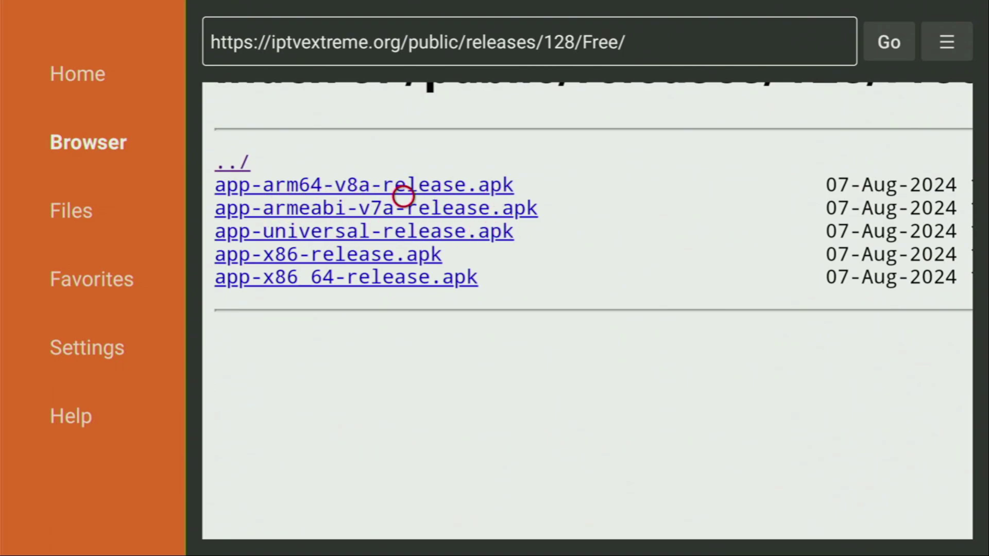
key("Down")
key("Down")
key("Up")
key("Up")
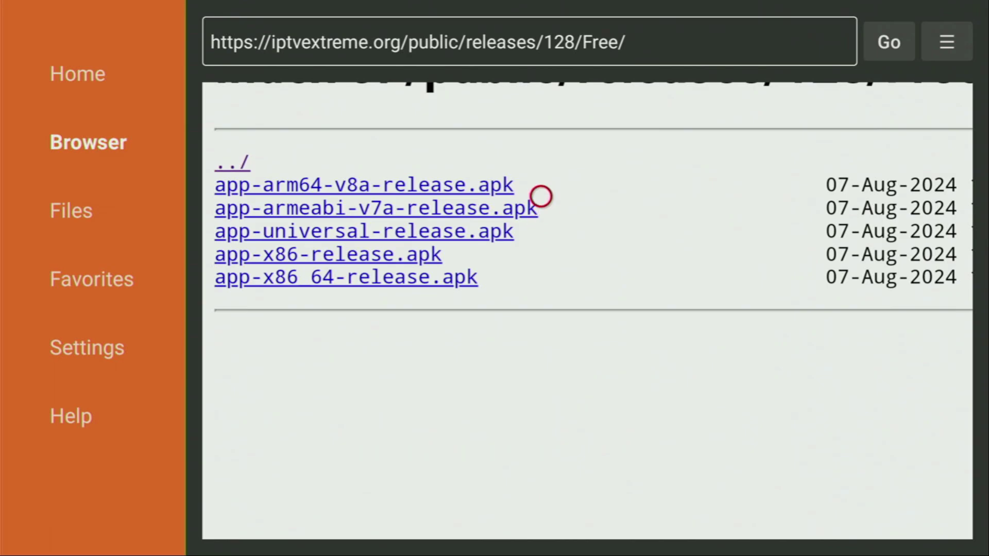
key("Down")
key("Up")
key("Left")
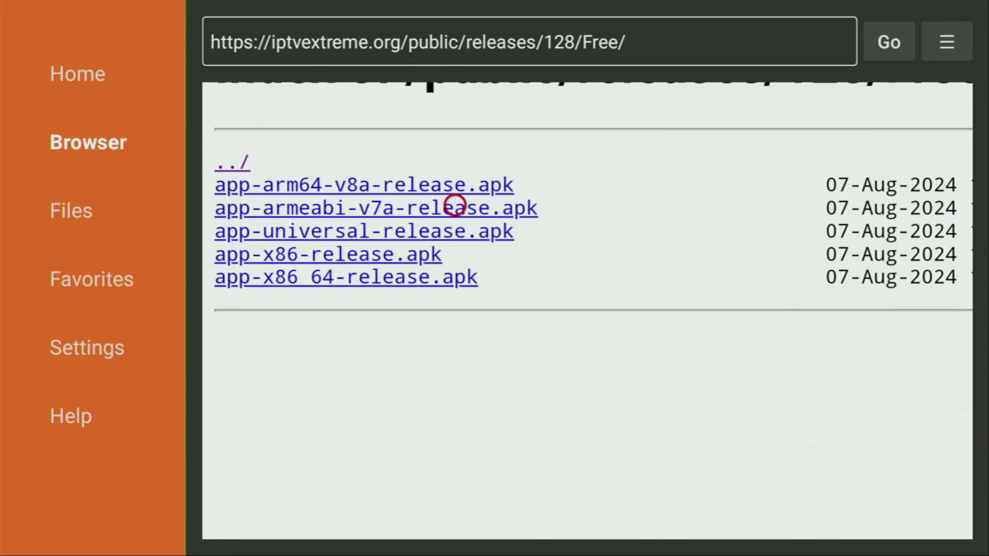
key("Left")
key("Right")
- Download app-armeabi-v7a-release.apk, install IPTV Extreme from it, and finish with DONE
left_click(378, 208)
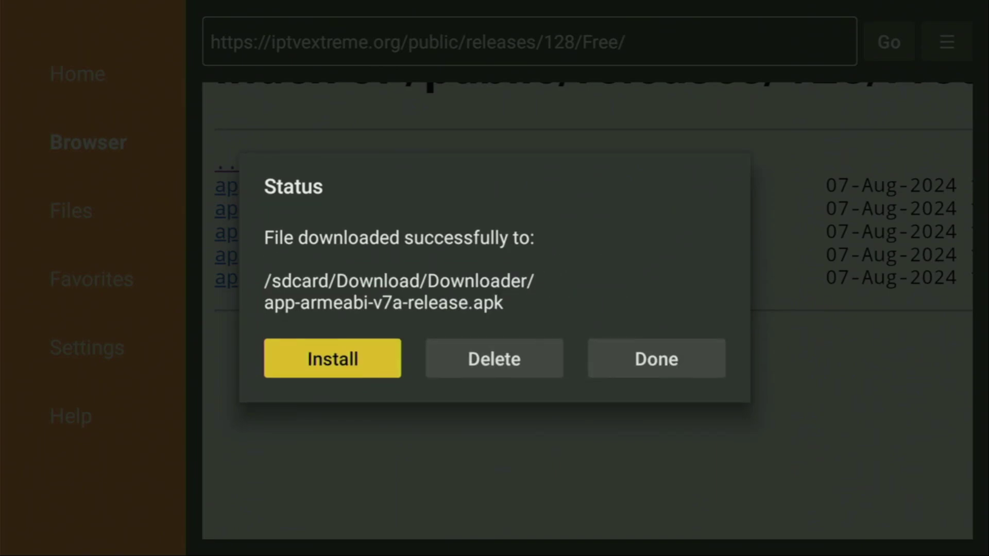
key("Return")
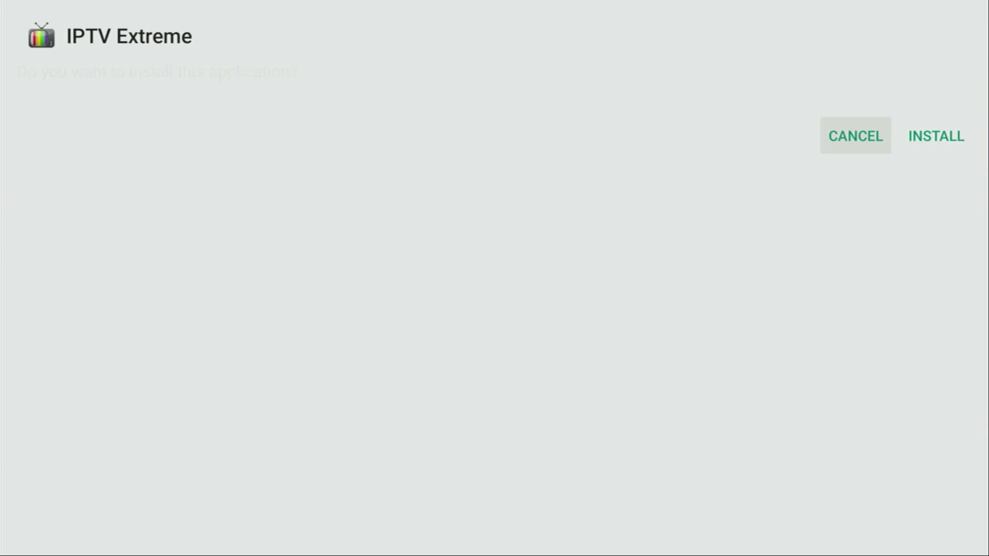
key("Right")
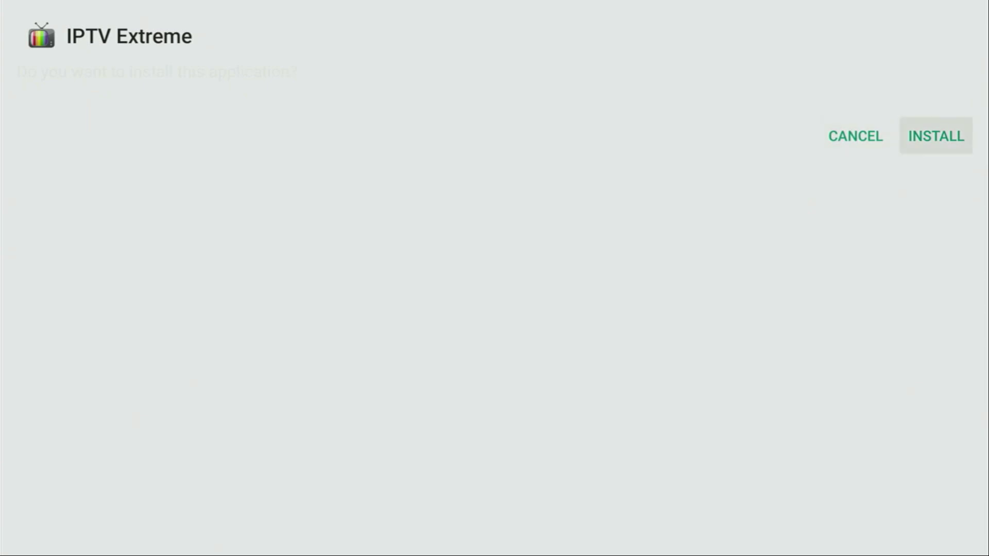
key("Return")
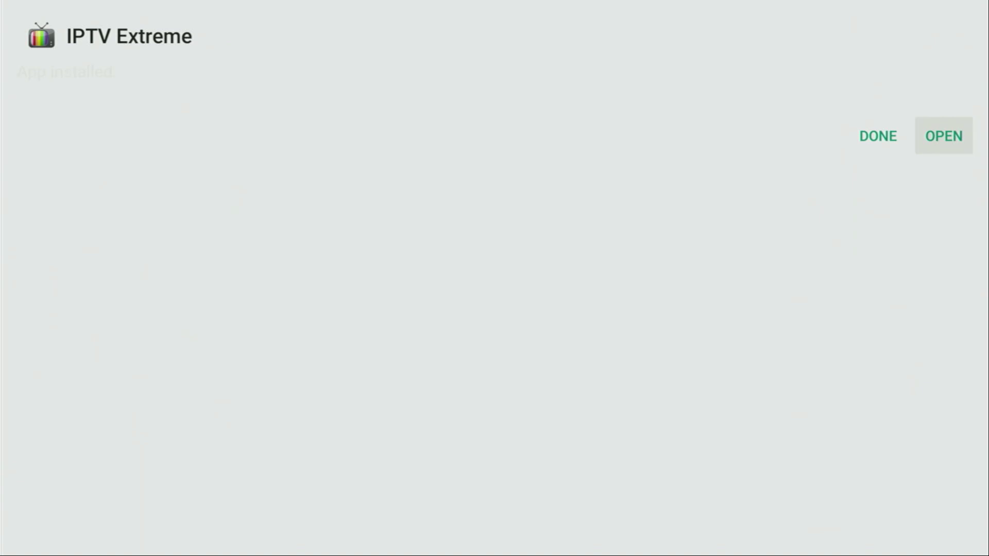
key("Left")
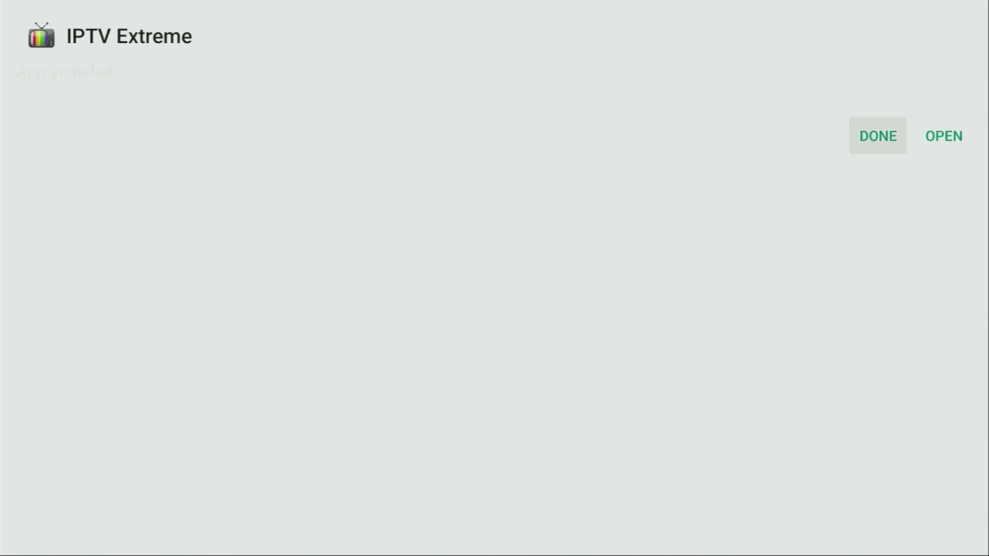
key("Return")
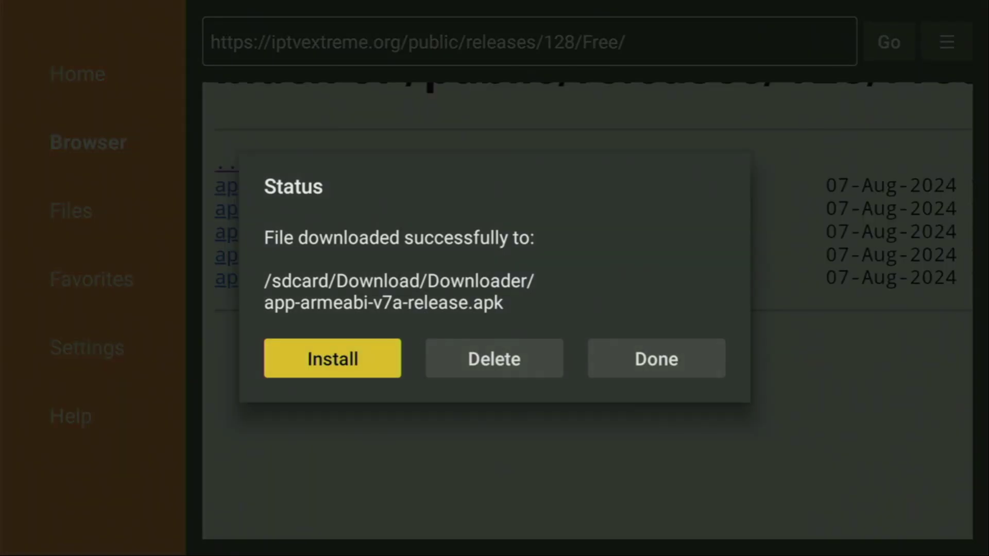
- Delete the downloaded app-armeabi-v7a-release.apk from Downloader's Status dialog
key("Right")
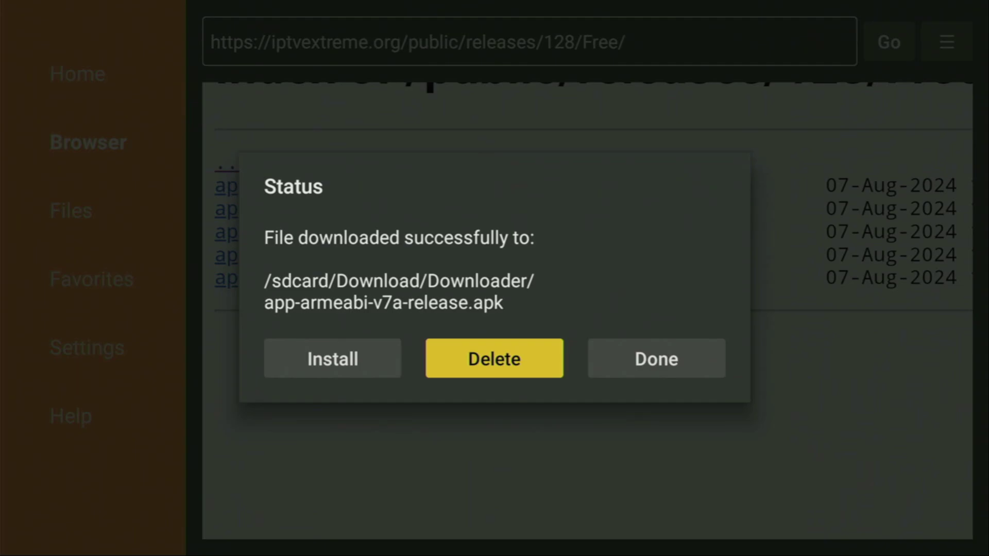
key("Return")
key("Return")
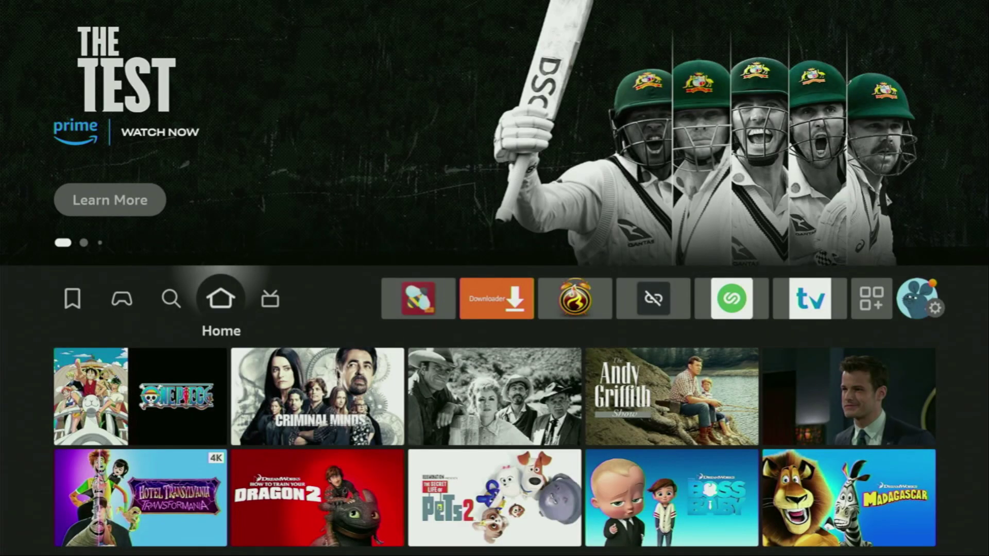
- Open Your Apps & Channels from the home row and move to the IPTV Extreme tile
key("Right")
key("Right")
key("Right")
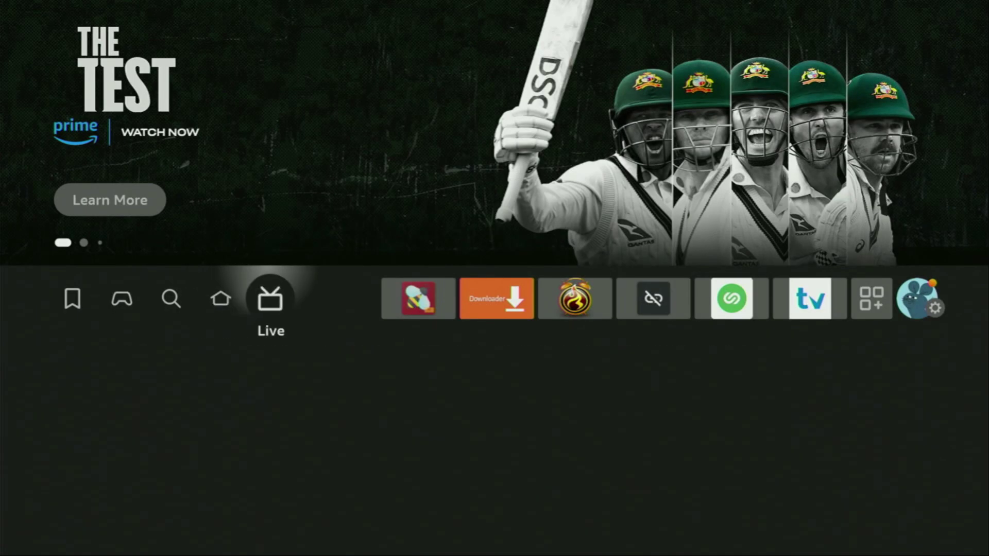
key("Right")
key("Right")
key("Right")
key("Right")
key("Right")
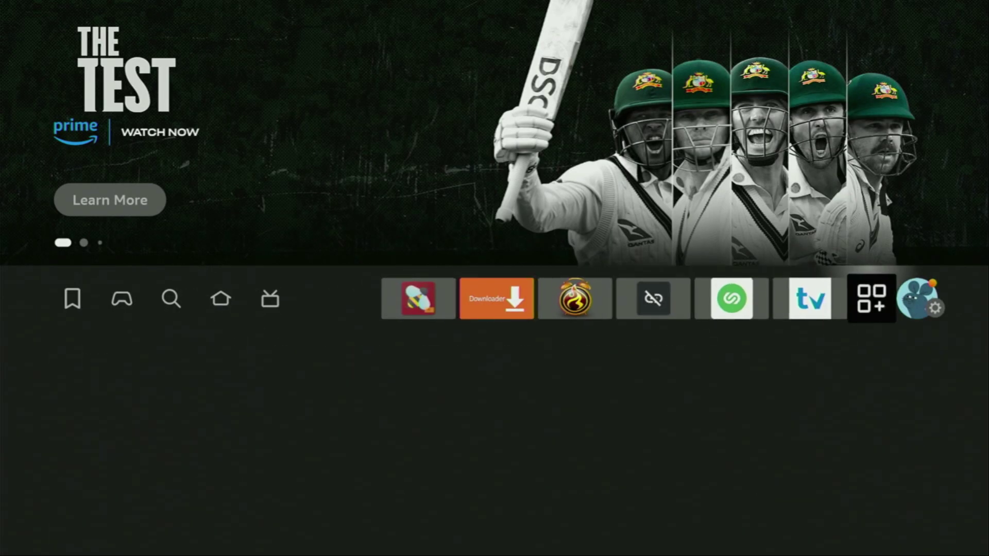
key("Return")
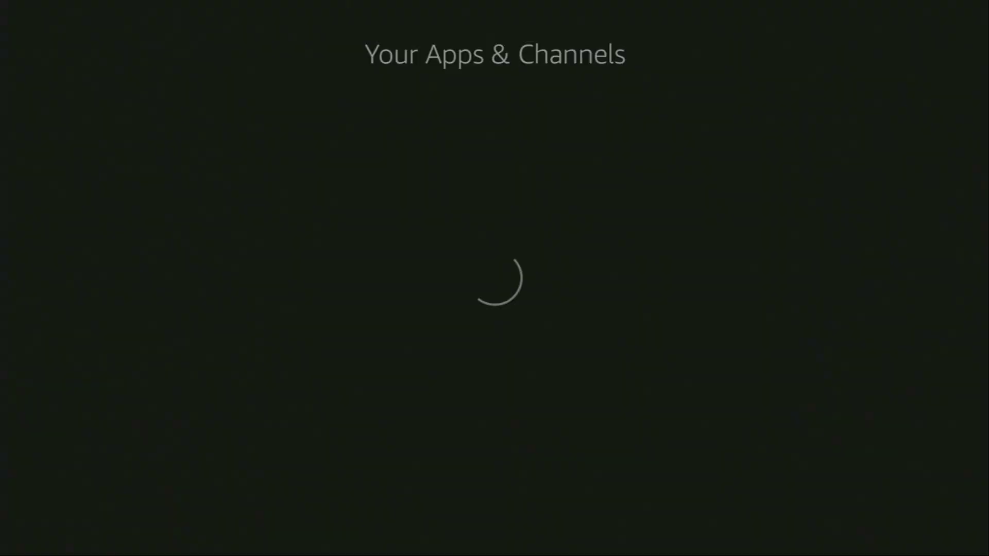
key("Down")
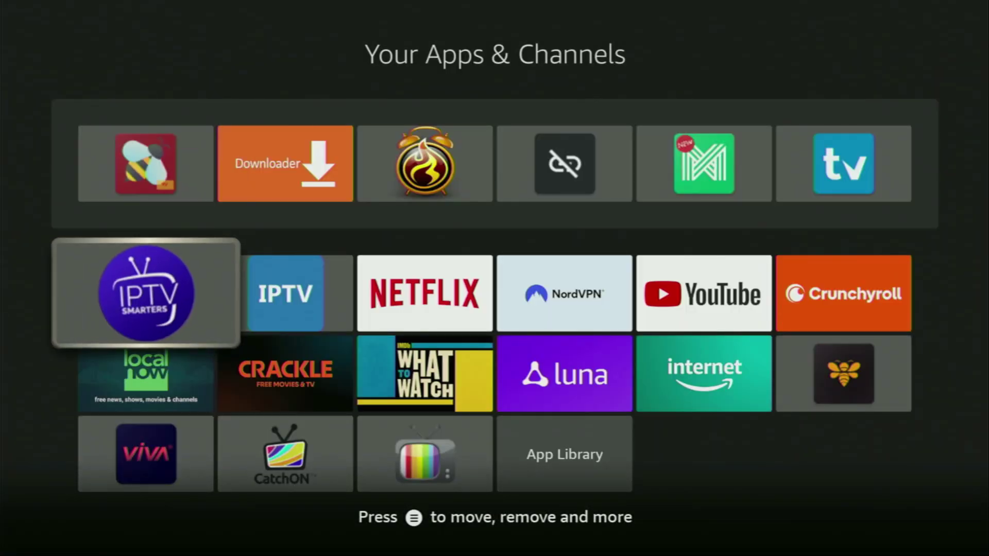
key("Down")
key("Down")
key("Right")
key("Right")
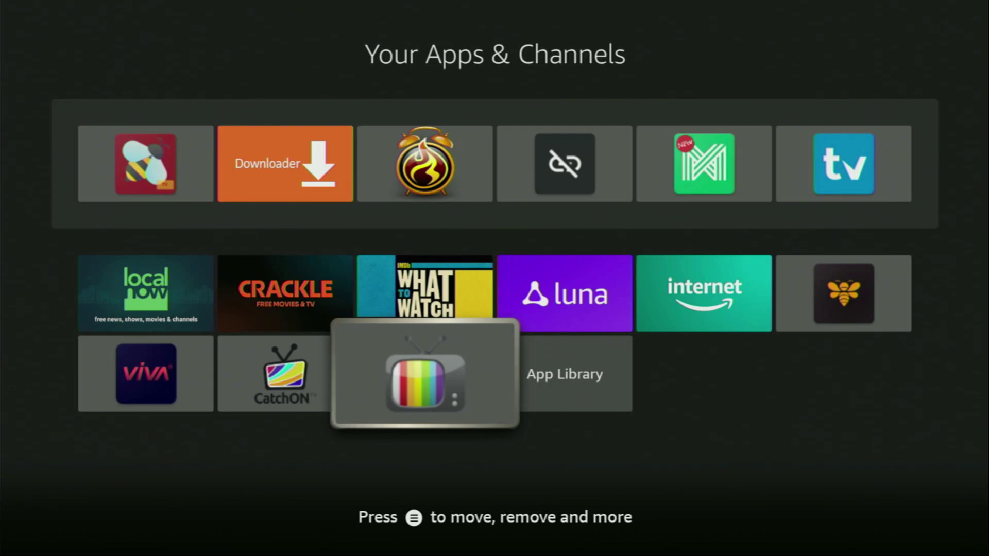
- Move the IPTV Extreme tile to the front, ahead of Downloader, then check the reordered apps grid
key("Menu")
key("Down")
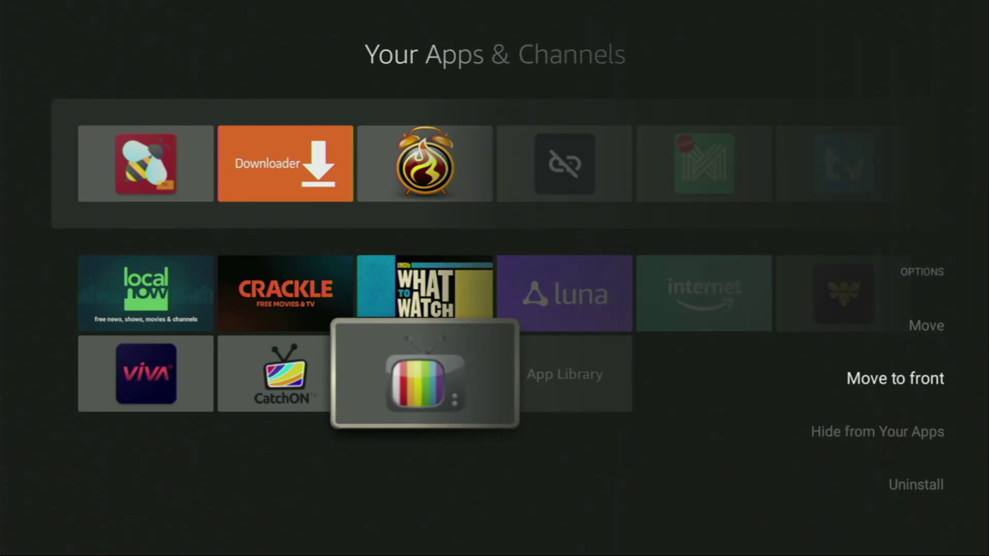
key("Return")
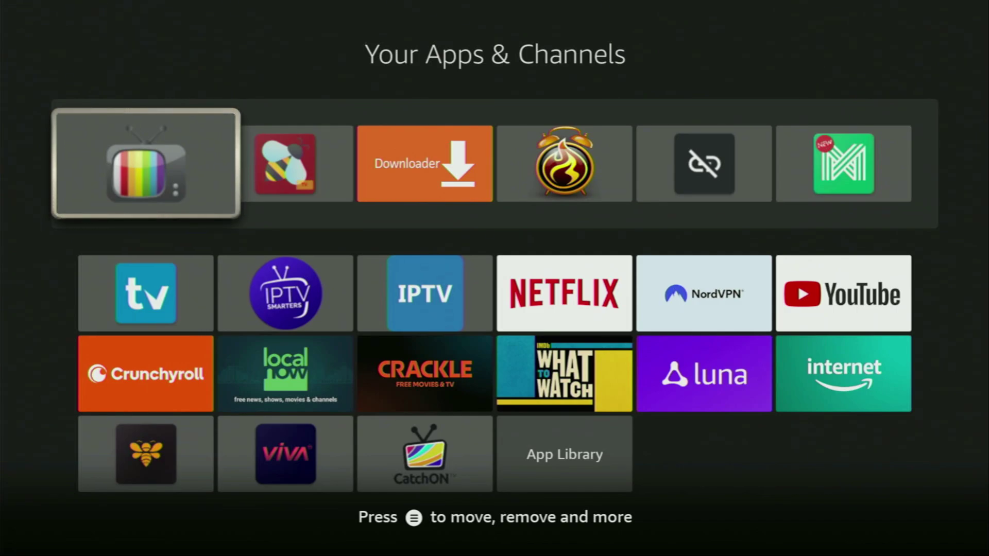
key("Down")
key("Right")
key("Right")
key("Right")
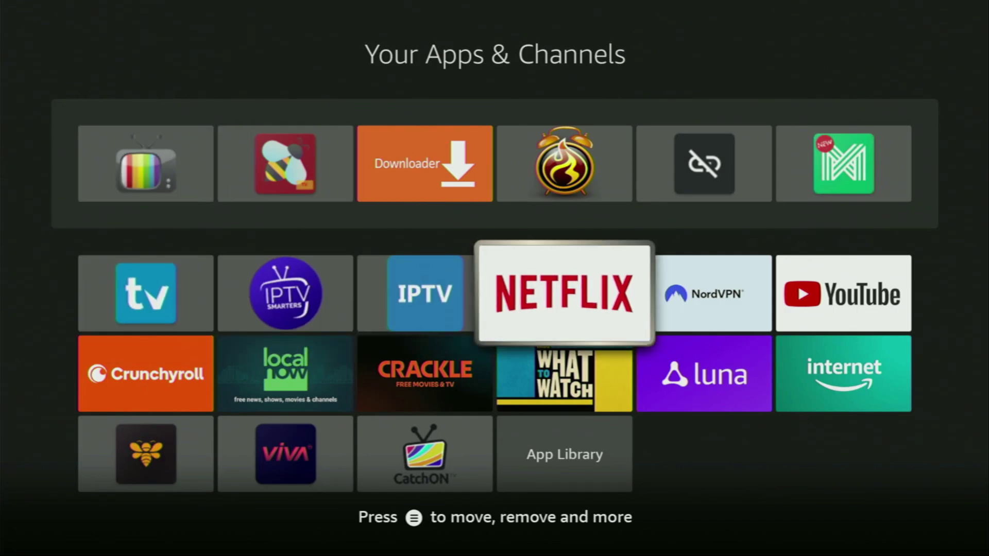
key("Right")
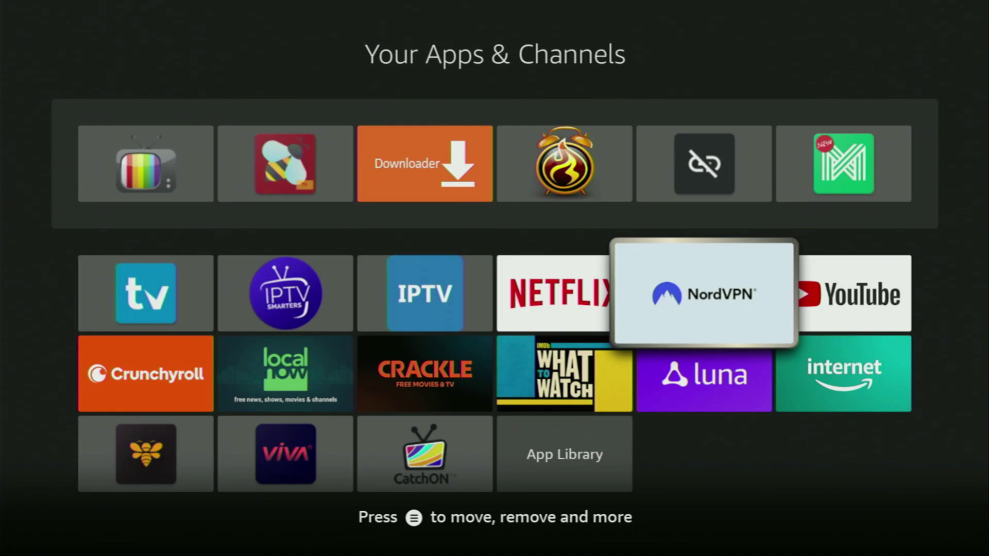